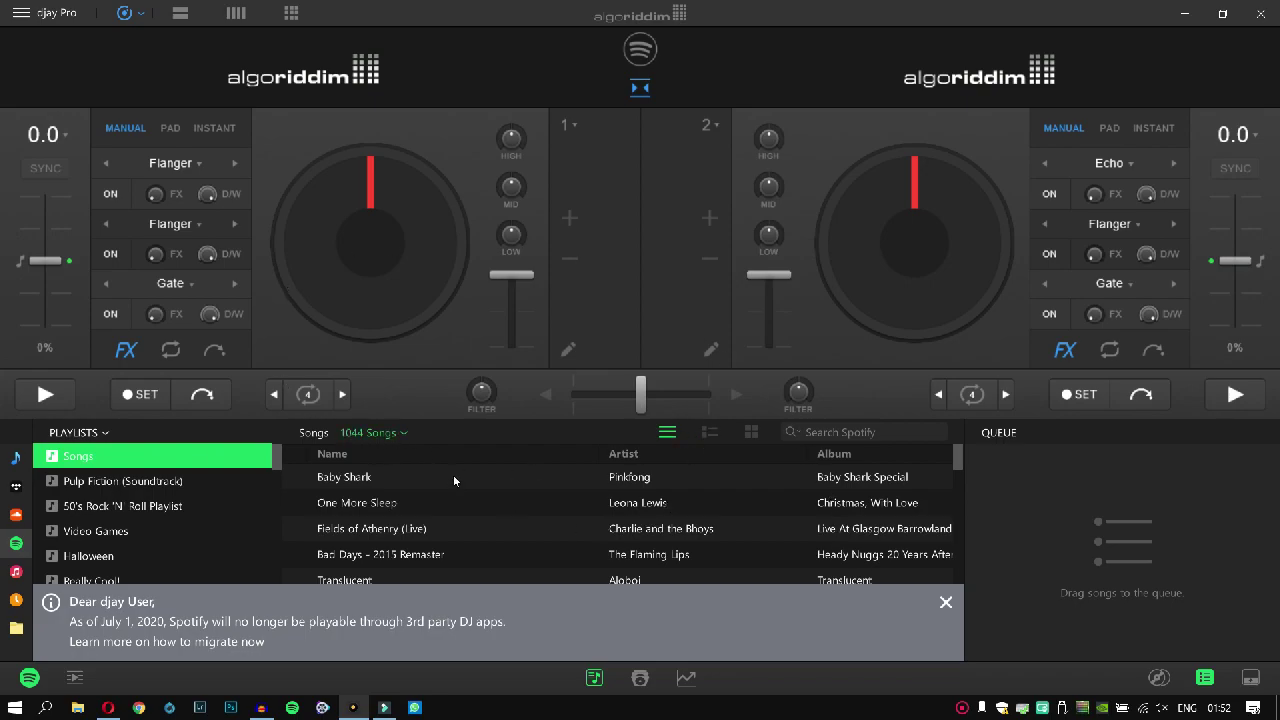
Dismiss the Spotify notice and open the Catchy playlist in the Spotify library.
{"action": "left_click", "coordinate": [945, 603]}
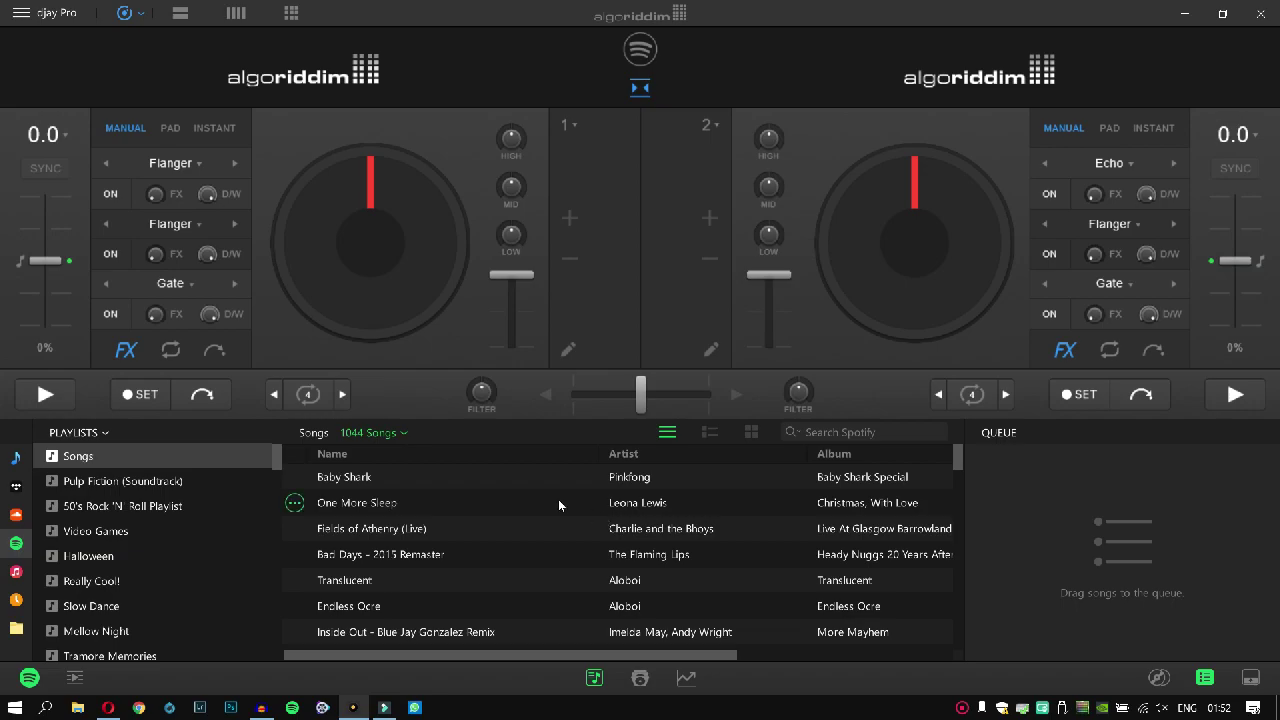
{"action": "scroll", "coordinate": [381, 522], "scroll_direction": "down", "scroll_amount": 5}
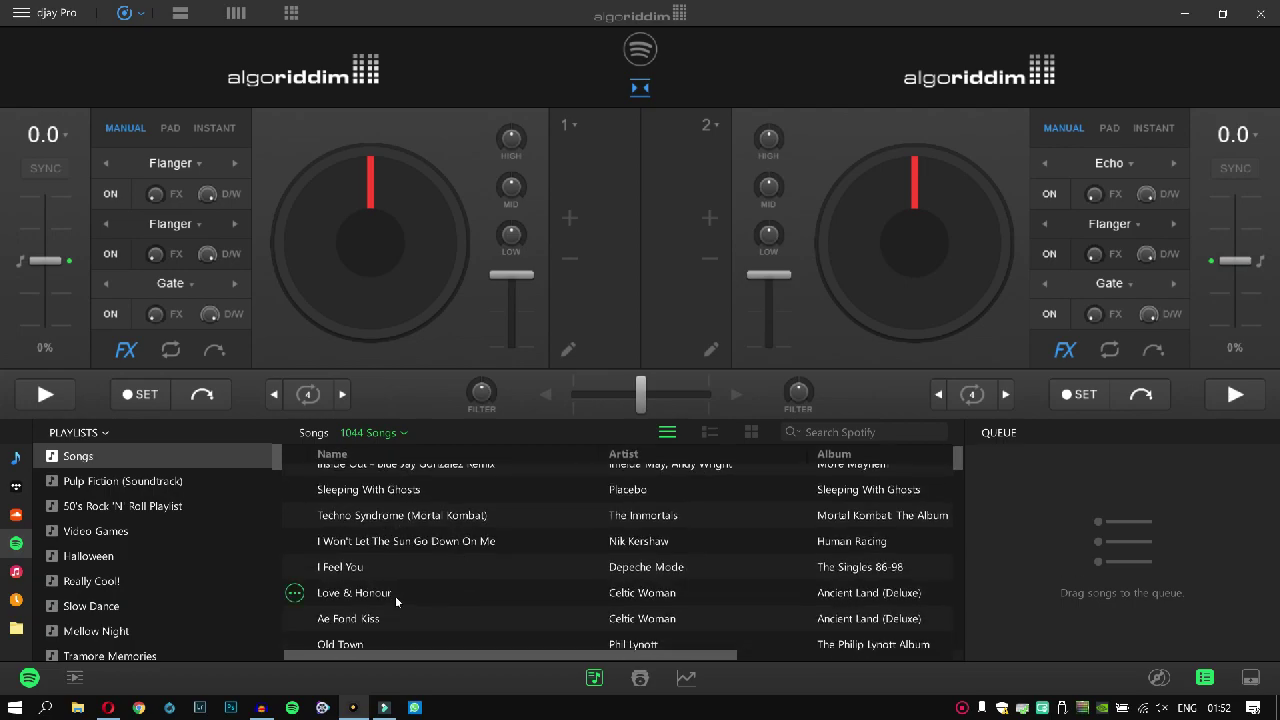
{"action": "scroll", "coordinate": [395, 596], "scroll_direction": "down", "scroll_amount": 4}
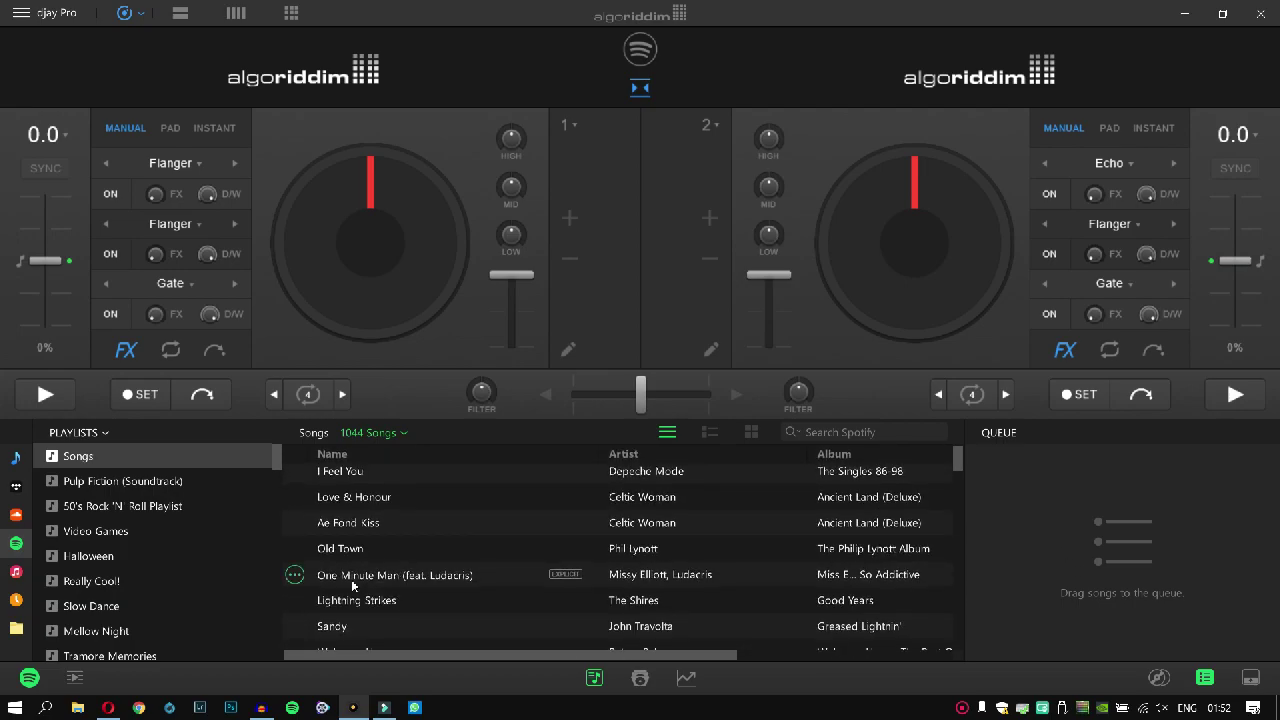
{"action": "scroll", "coordinate": [352, 587], "scroll_direction": "down", "scroll_amount": 3}
{"action": "scroll", "coordinate": [144, 548], "scroll_direction": "down", "scroll_amount": 8}
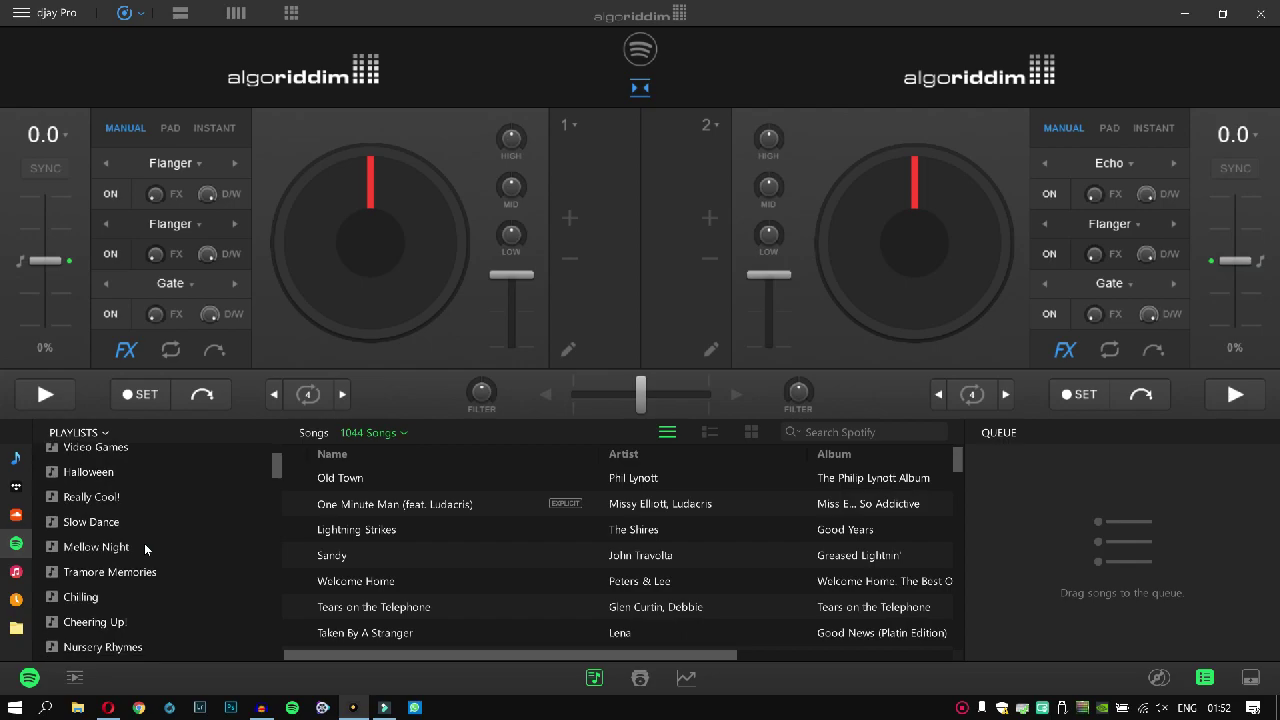
{"action": "scroll", "coordinate": [144, 543], "scroll_direction": "down", "scroll_amount": 3}
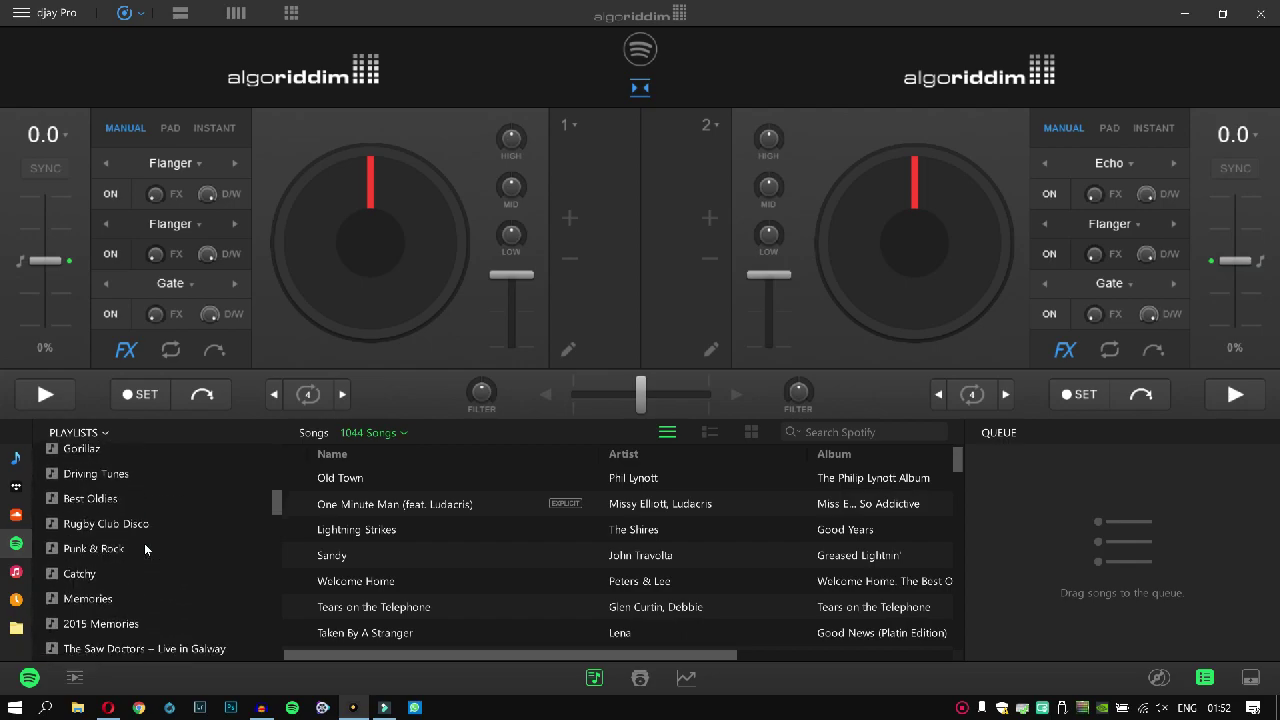
{"action": "left_click", "coordinate": [75, 578]}
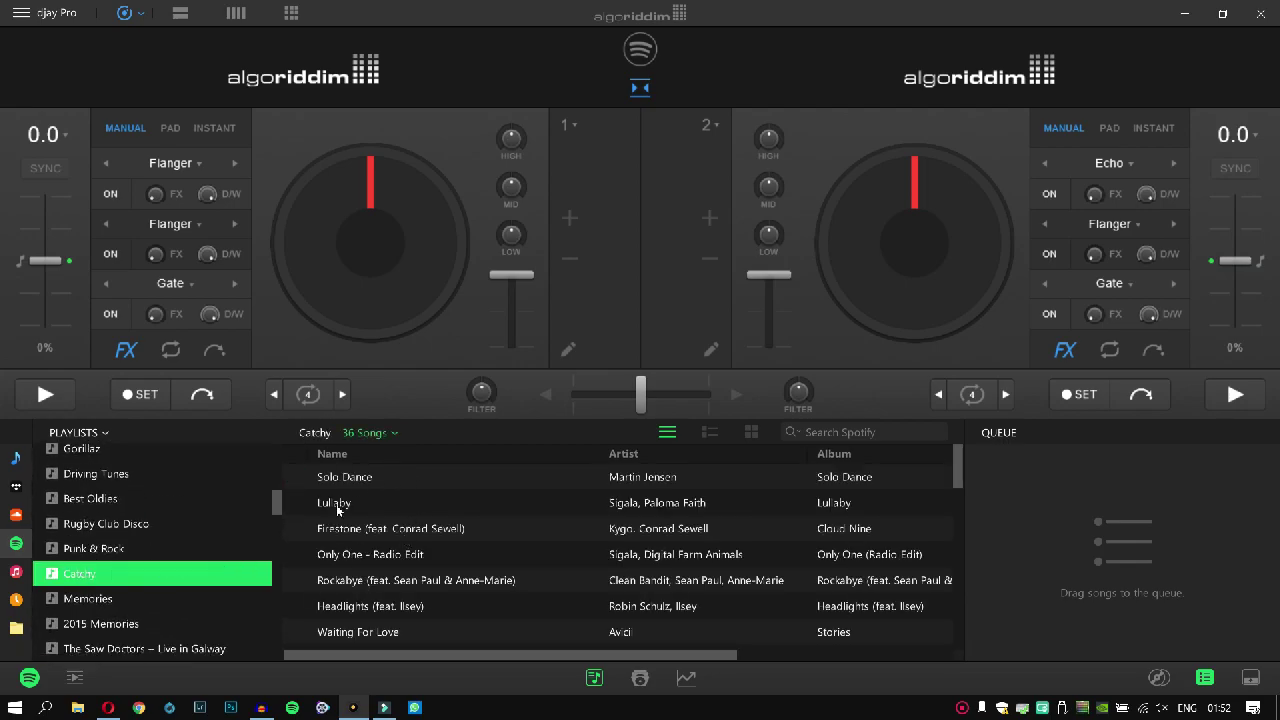
Load Lullaby onto deck 1 and start playing it, and load Rockabye onto deck 2.
{"action": "left_click_drag", "start_coordinate": [337, 510], "coordinate": [381, 289]}
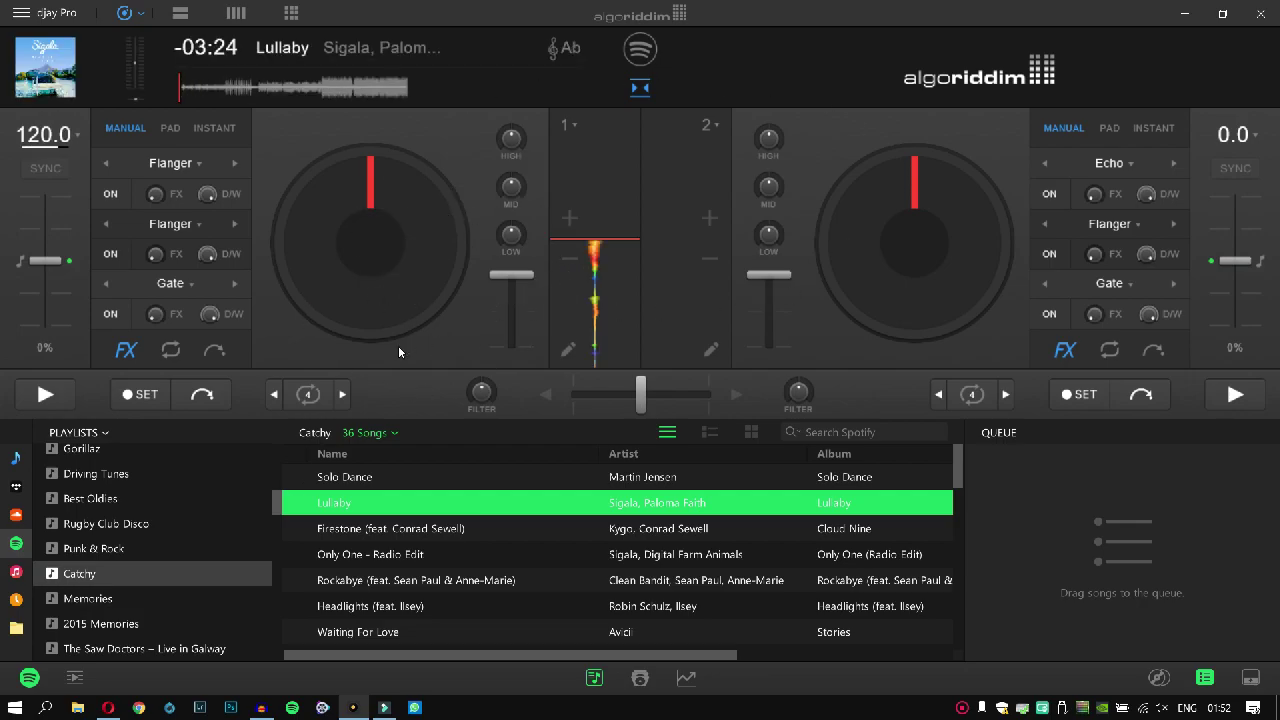
{"action": "left_click", "coordinate": [45, 394]}
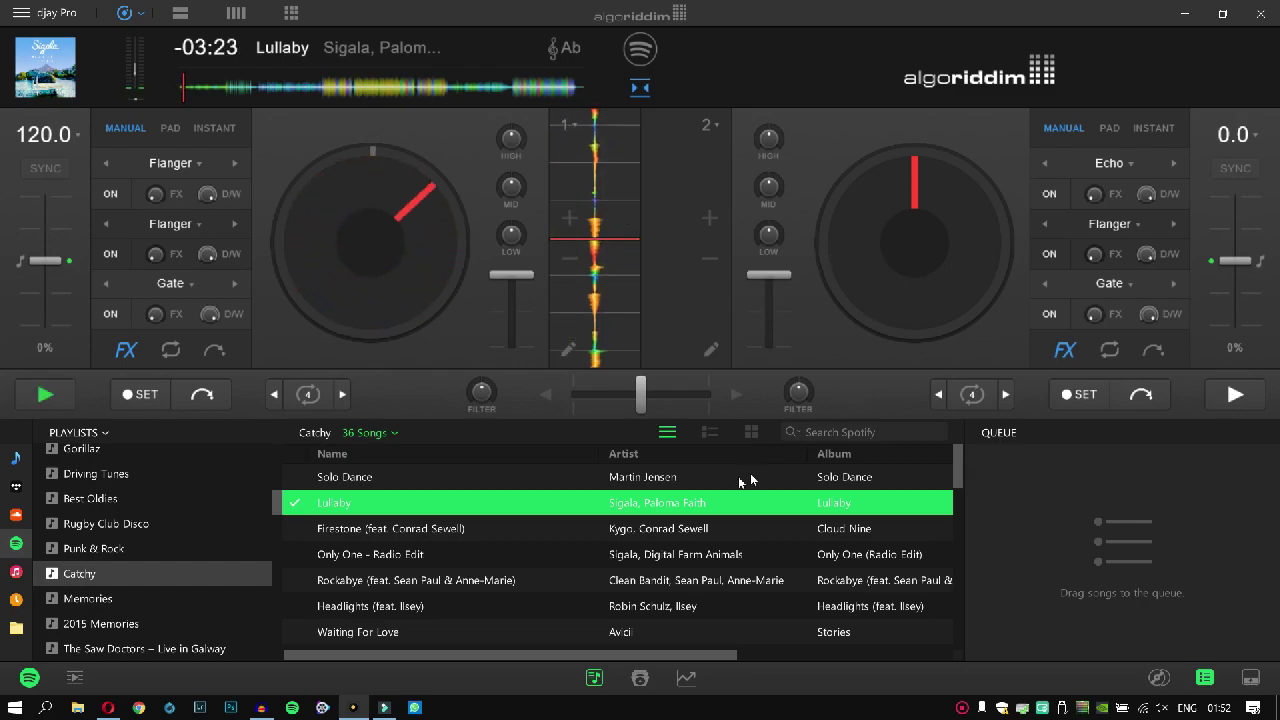
{"action": "left_click_drag", "start_coordinate": [333, 587], "coordinate": [876, 247]}
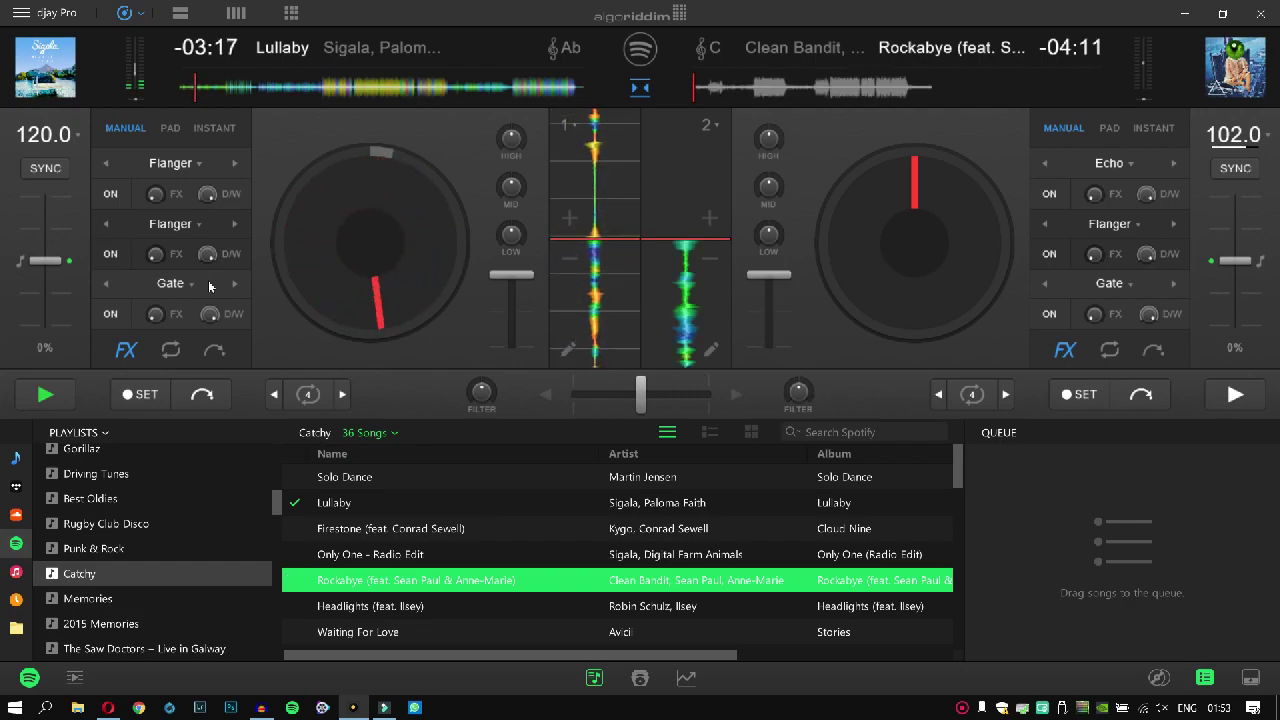
Raise deck 1's tempo by 0.7%, boost its high, mid and low EQ, and boost deck 2's low EQ.
{"action": "mouse_move", "coordinate": [45, 261]}
{"action": "left_mouse_down"}
{"action": "mouse_move", "coordinate": [56, 300]}
{"action": "mouse_move", "coordinate": [56, 246]}
{"action": "mouse_move", "coordinate": [55, 268]}
{"action": "left_mouse_up"}
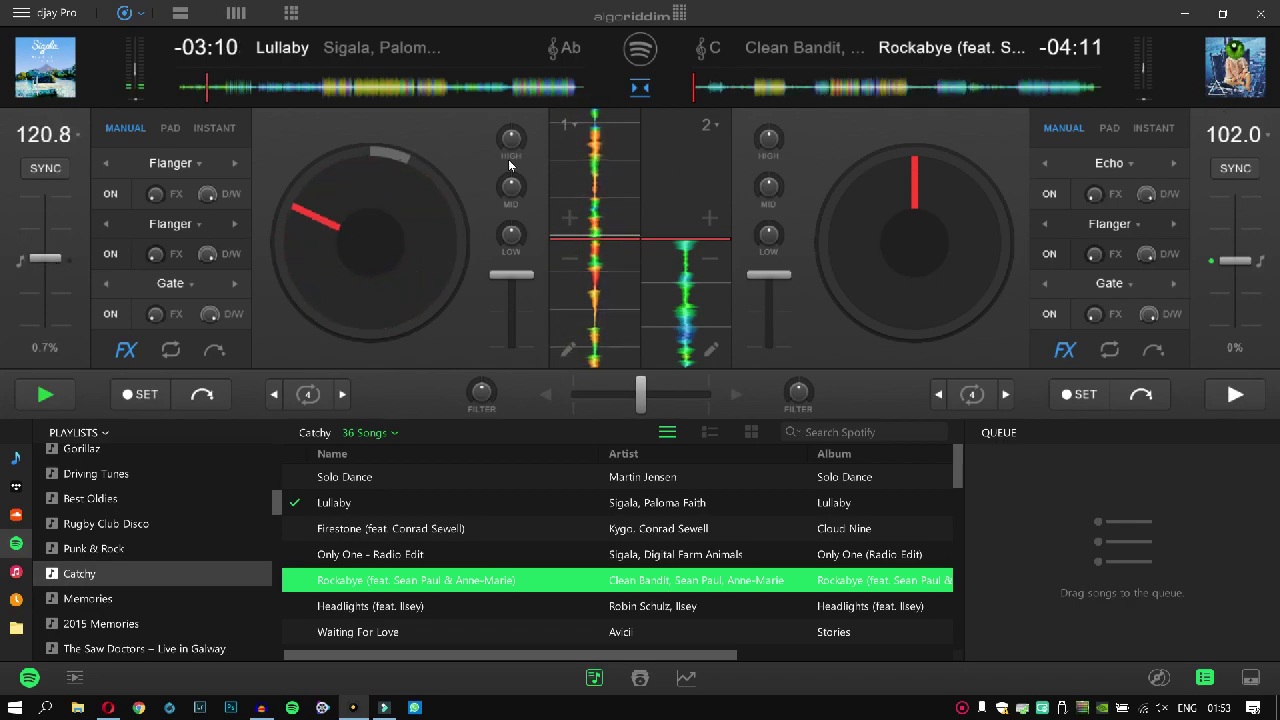
{"action": "left_click_drag", "start_coordinate": [509, 137], "coordinate": [514, 131]}
{"action": "left_click_drag", "start_coordinate": [517, 182], "coordinate": [519, 170]}
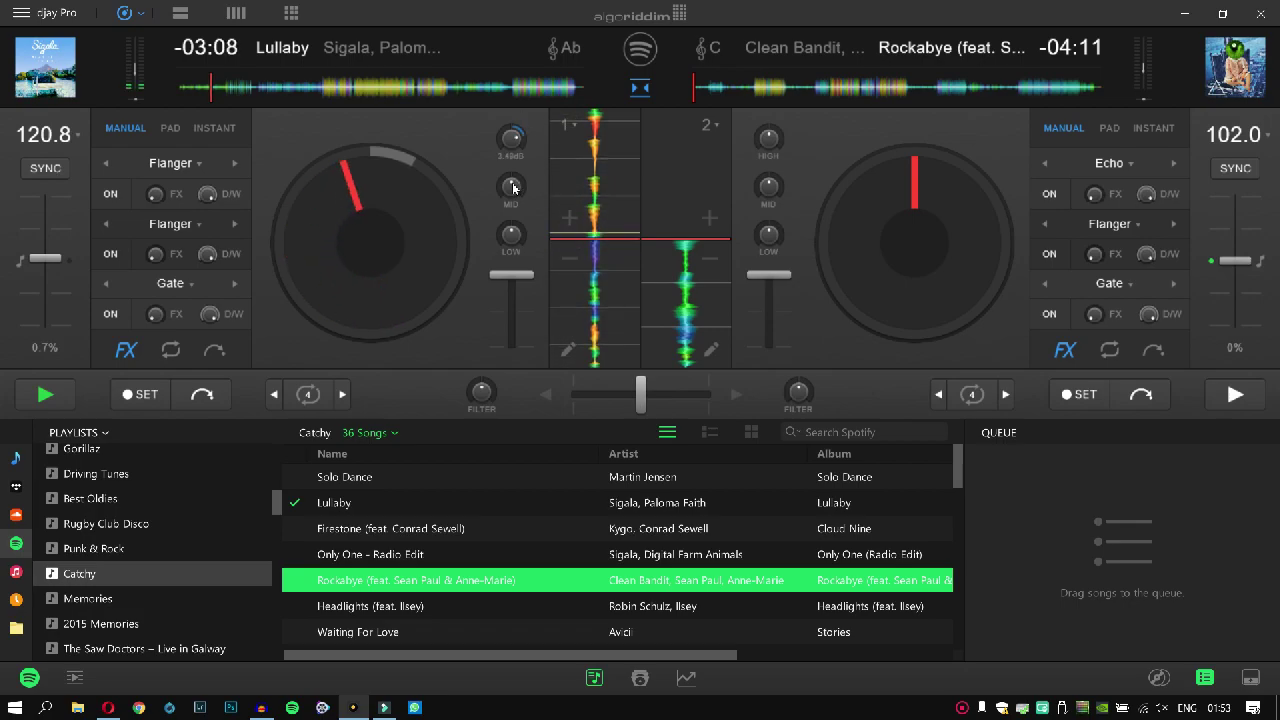
{"action": "left_click_drag", "start_coordinate": [512, 234], "coordinate": [520, 190]}
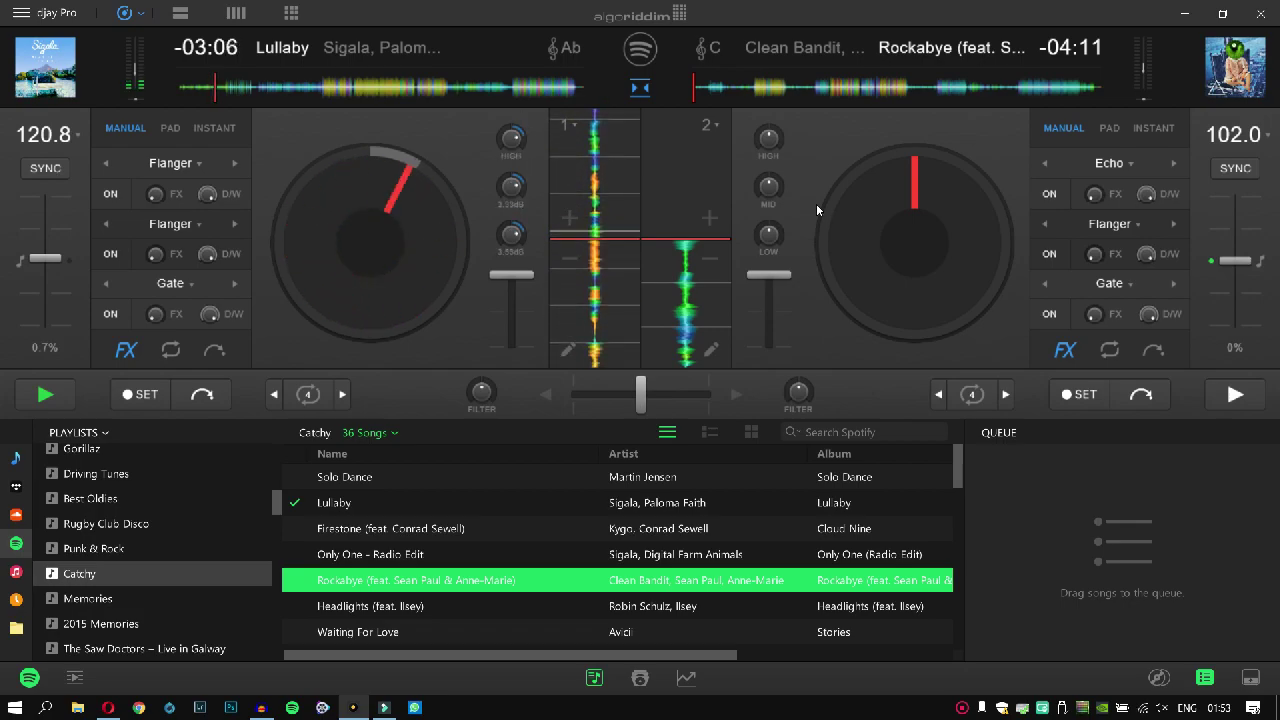
{"action": "left_click_drag", "start_coordinate": [768, 234], "coordinate": [768, 202]}
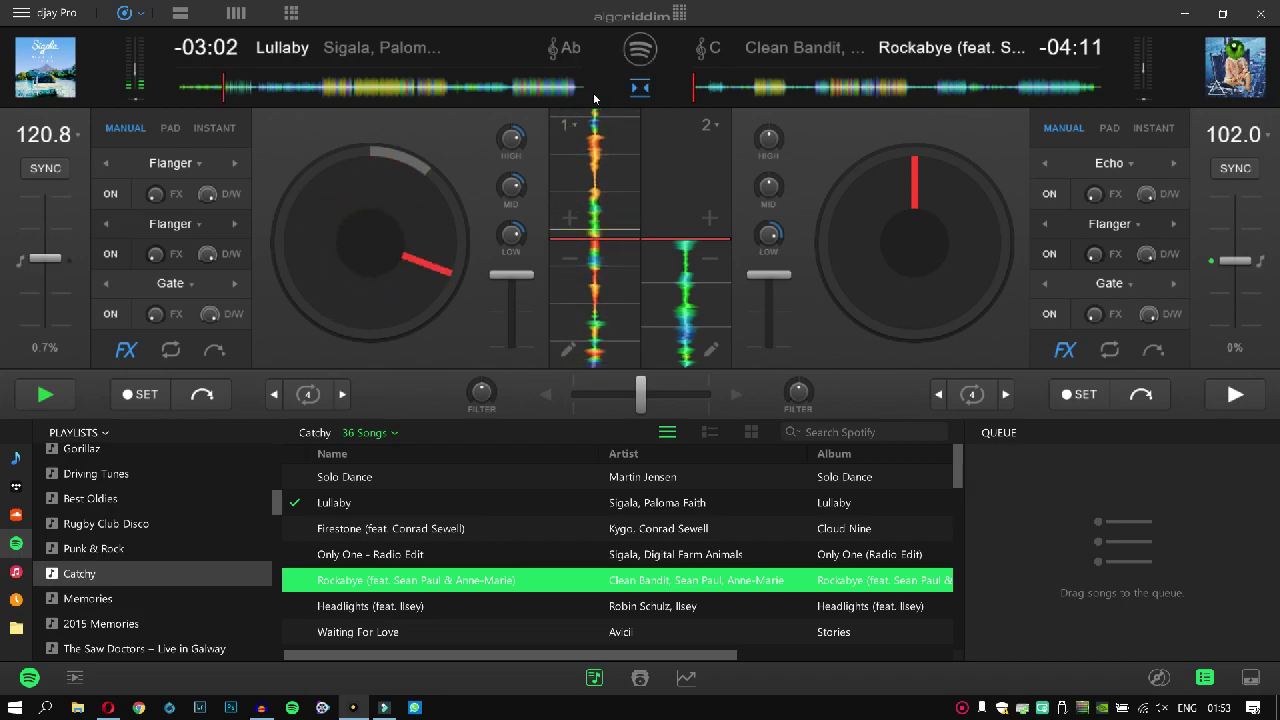
Shift the key of the song on deck 1 by +1.
{"action": "left_click", "coordinate": [572, 55]}
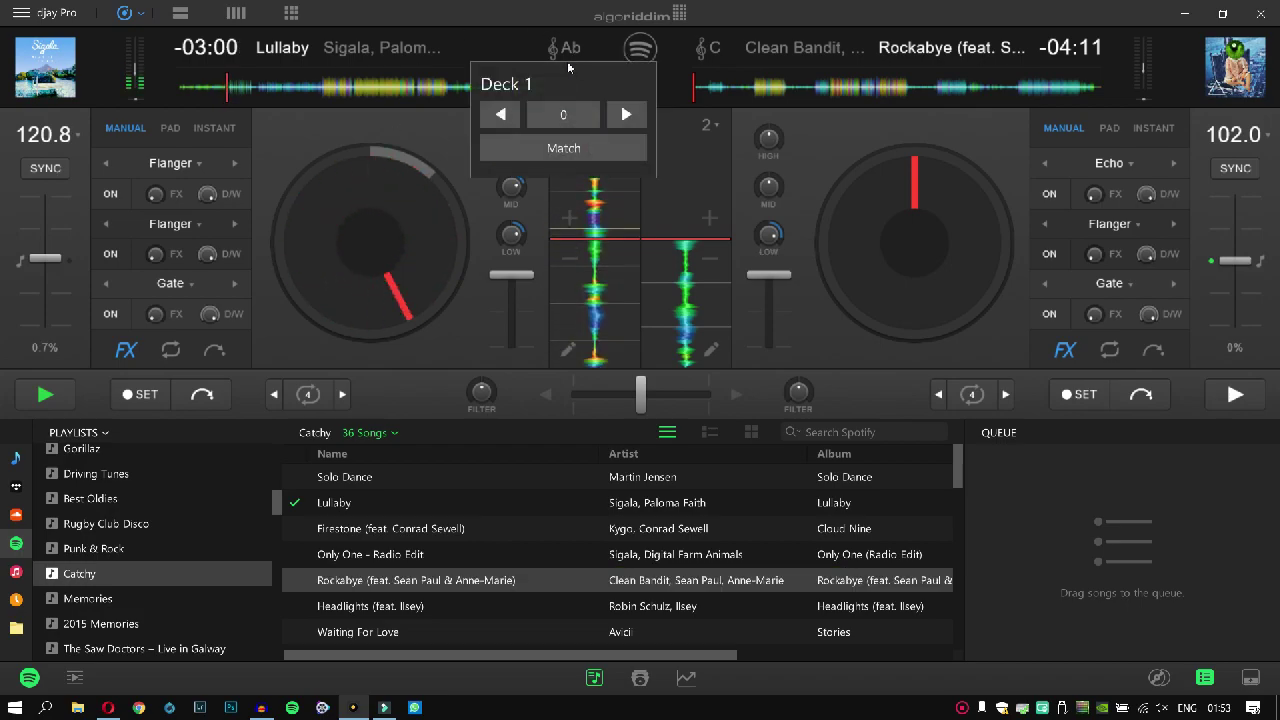
{"action": "left_click", "coordinate": [627, 114]}
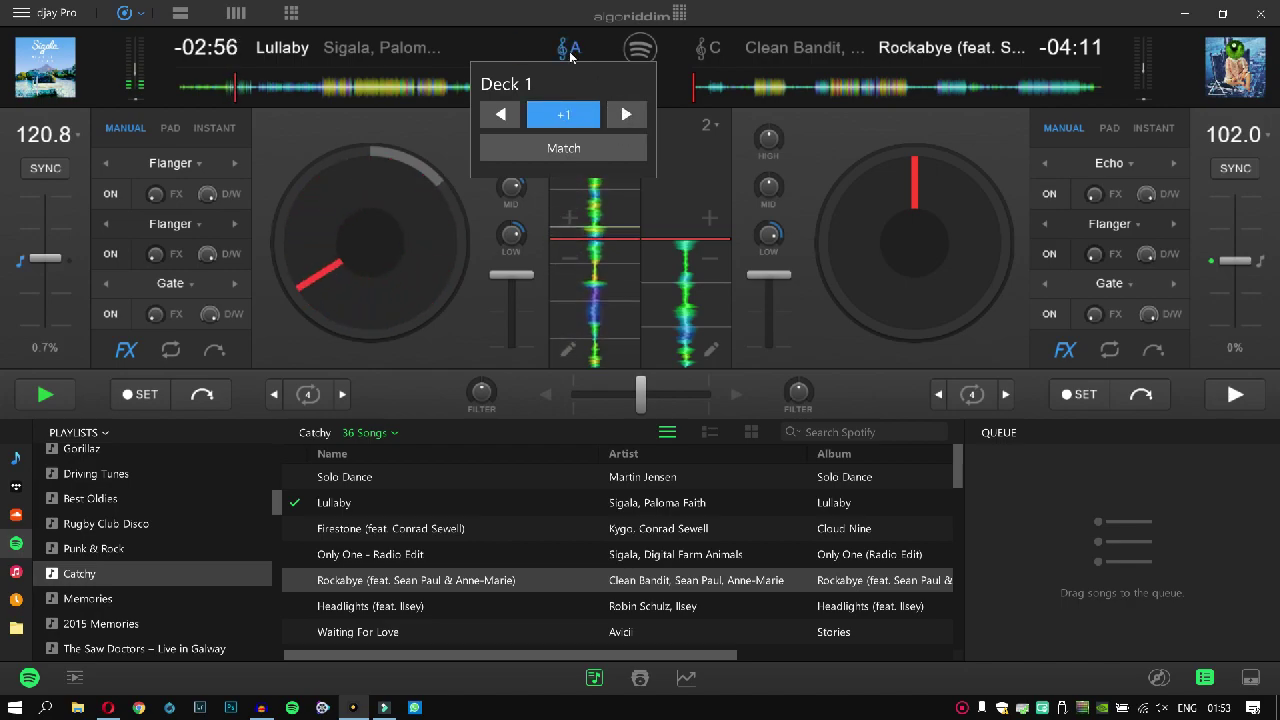
{"action": "left_click", "coordinate": [467, 221]}
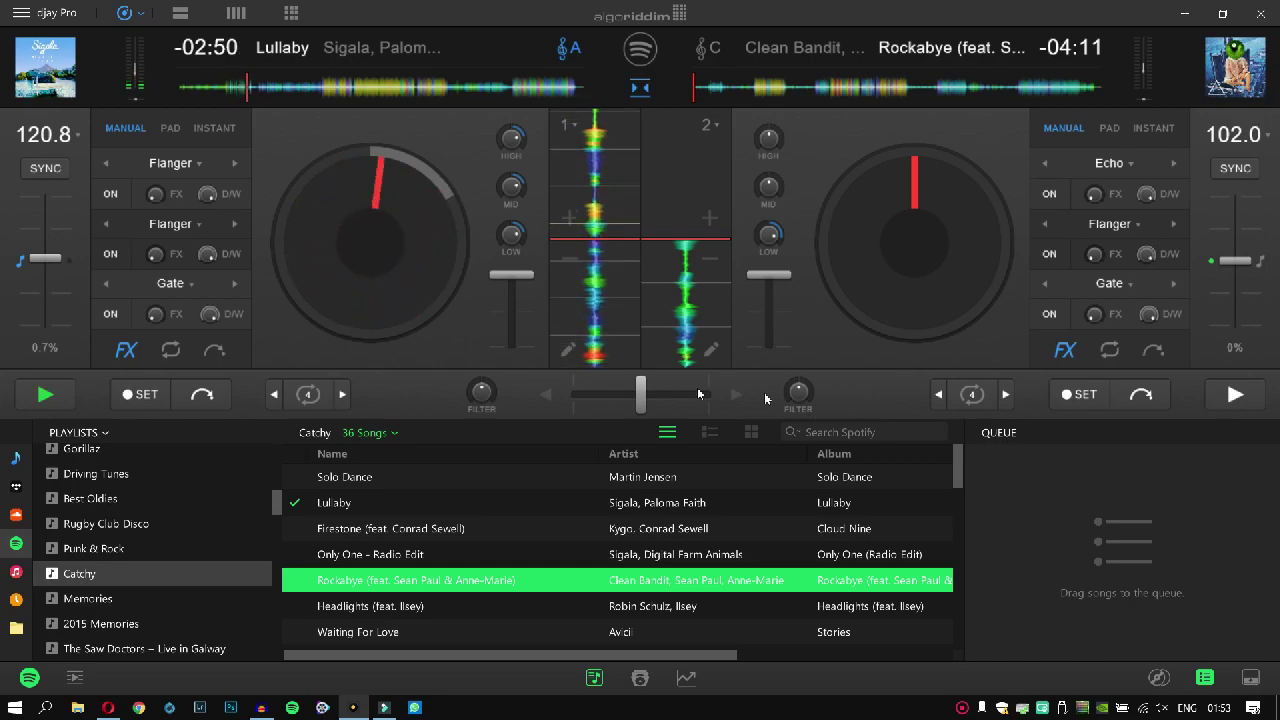
Try out deck 1's filter, reset it to 0%, and test the crossfader around its center.
{"action": "left_click_drag", "start_coordinate": [481, 392], "coordinate": [478, 432]}
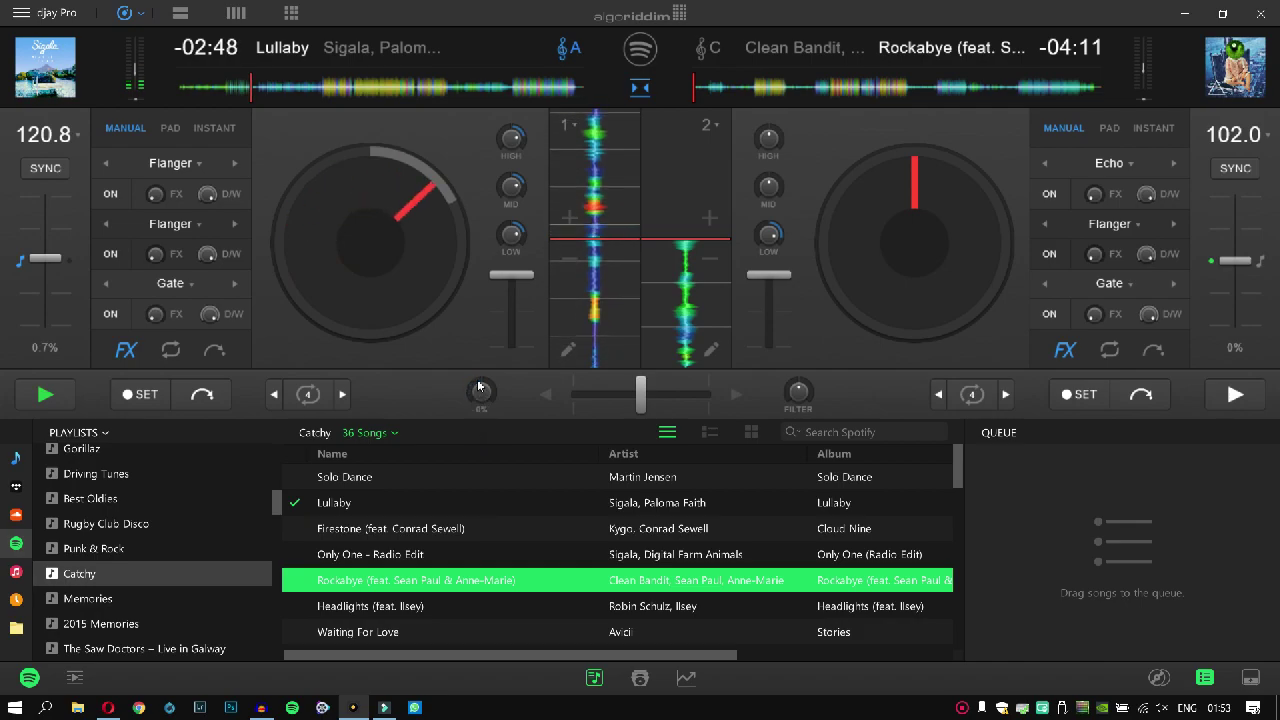
{"action": "double_click", "coordinate": [481, 392]}
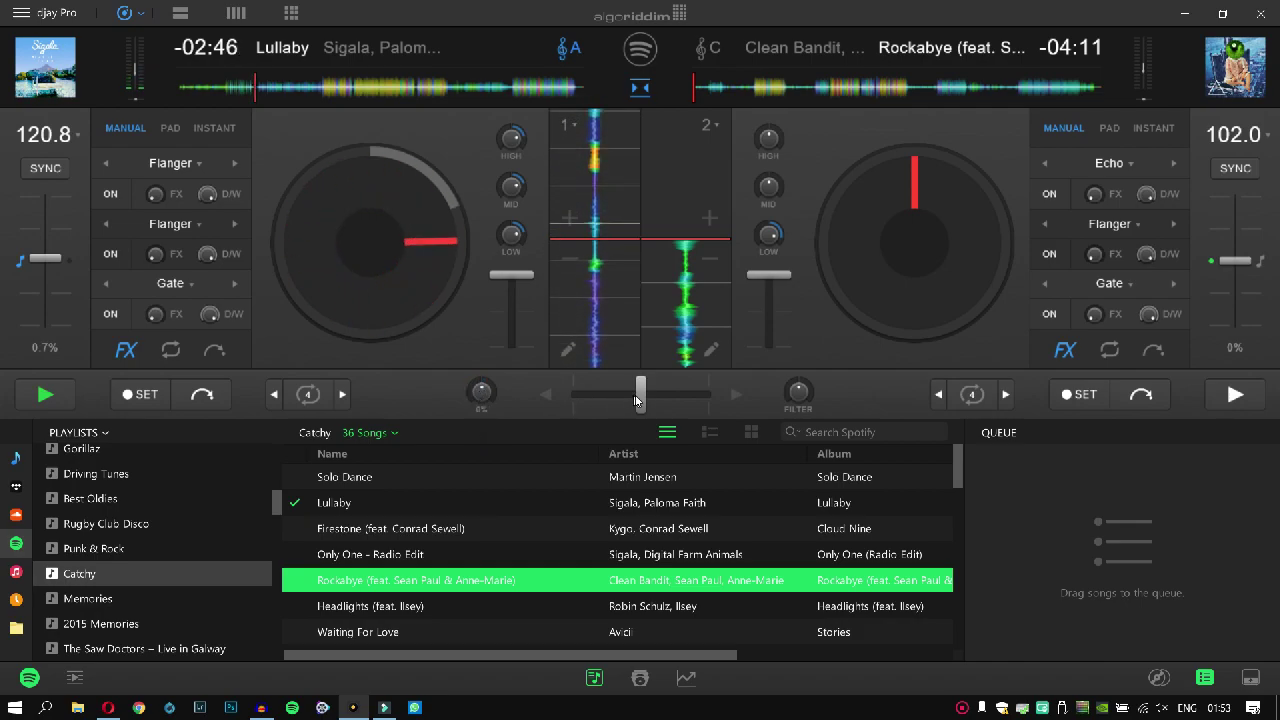
{"action": "mouse_move", "coordinate": [640, 395]}
{"action": "left_mouse_down"}
{"action": "mouse_move", "coordinate": [654, 397]}
{"action": "mouse_move", "coordinate": [645, 405]}
{"action": "left_mouse_up"}
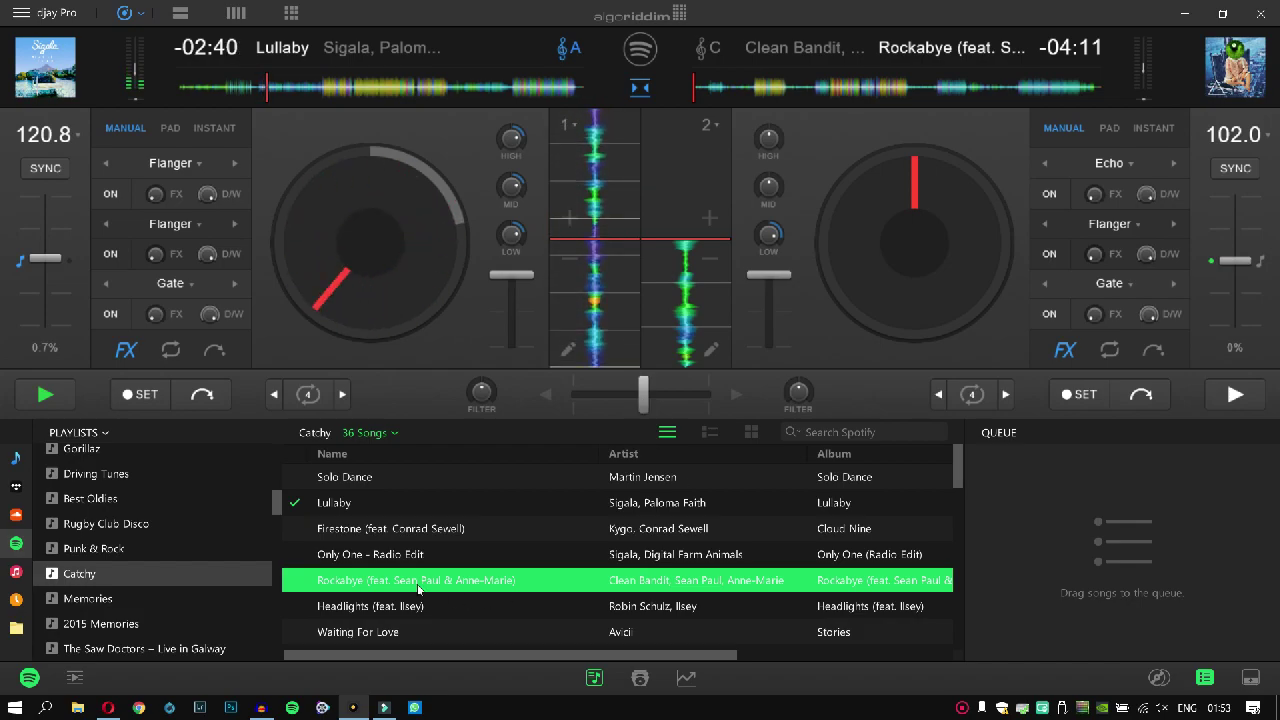
Add Firestone, Closer and Sweat (A La La La La Long) from the Catchy playlist to the queue.
{"action": "left_click", "coordinate": [366, 538]}
{"action": "left_click_drag", "start_coordinate": [366, 543], "coordinate": [1085, 509]}
{"action": "scroll", "coordinate": [537, 569], "scroll_direction": "down", "scroll_amount": 2}
{"action": "scroll", "coordinate": [537, 569], "scroll_direction": "down", "scroll_amount": 1}
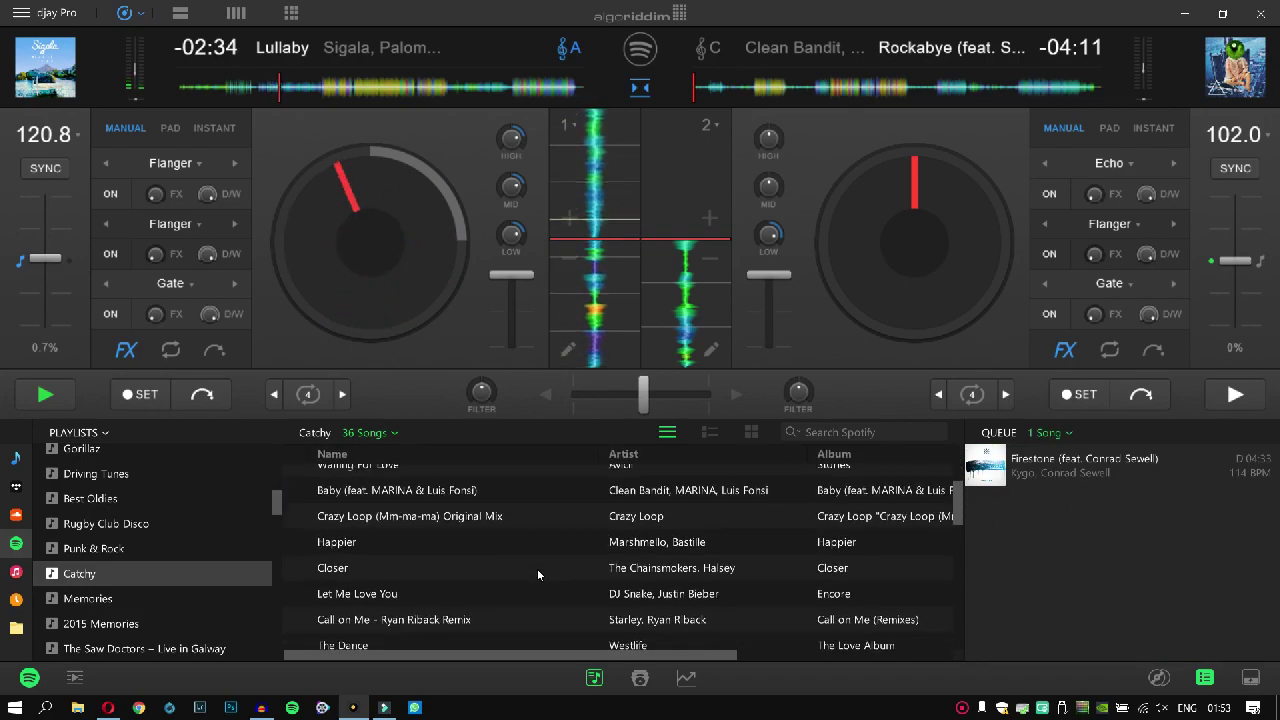
{"action": "left_click_drag", "start_coordinate": [337, 575], "coordinate": [1134, 548]}
{"action": "scroll", "coordinate": [360, 520], "scroll_direction": "down", "scroll_amount": 4}
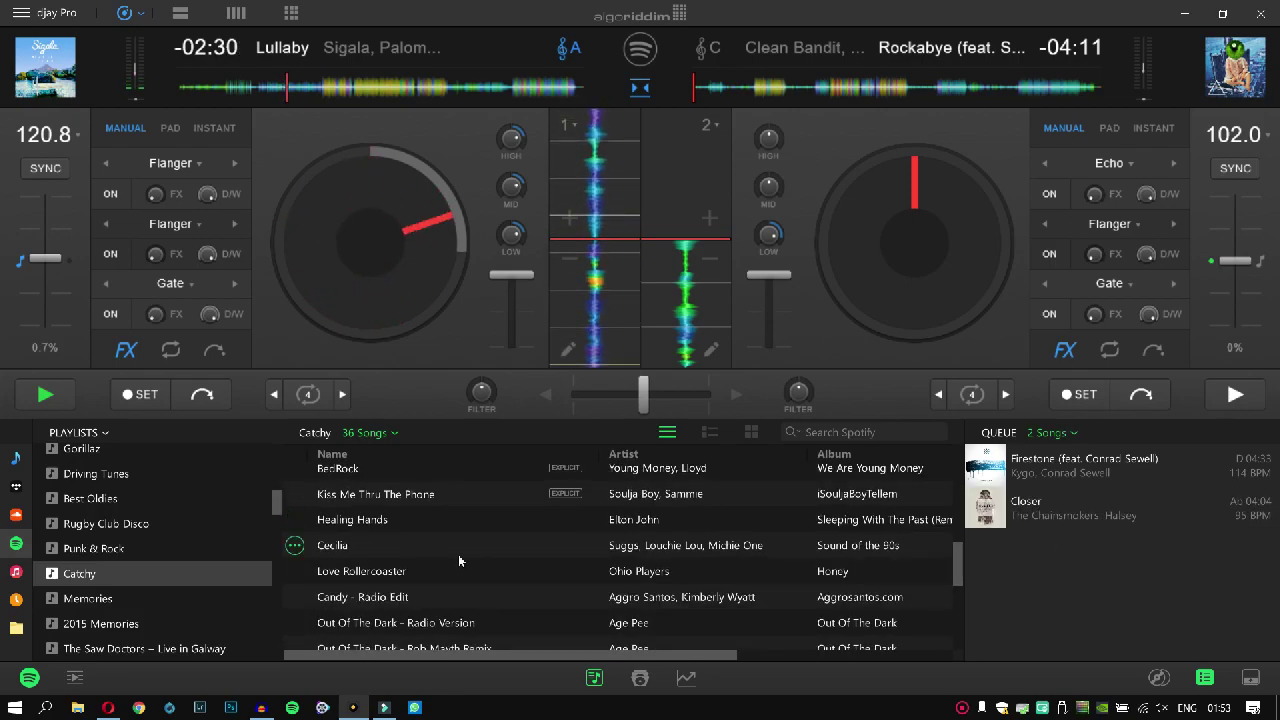
{"action": "scroll", "coordinate": [458, 554], "scroll_direction": "up", "scroll_amount": 2}
{"action": "left_click_drag", "start_coordinate": [337, 518], "coordinate": [1104, 585]}
Add Escape by Enrique Iglesias and Dance Again by Jennifer Lopez to the end of the queue.
{"action": "scroll", "coordinate": [443, 534], "scroll_direction": "down", "scroll_amount": 3}
{"action": "scroll", "coordinate": [443, 534], "scroll_direction": "down", "scroll_amount": 3}
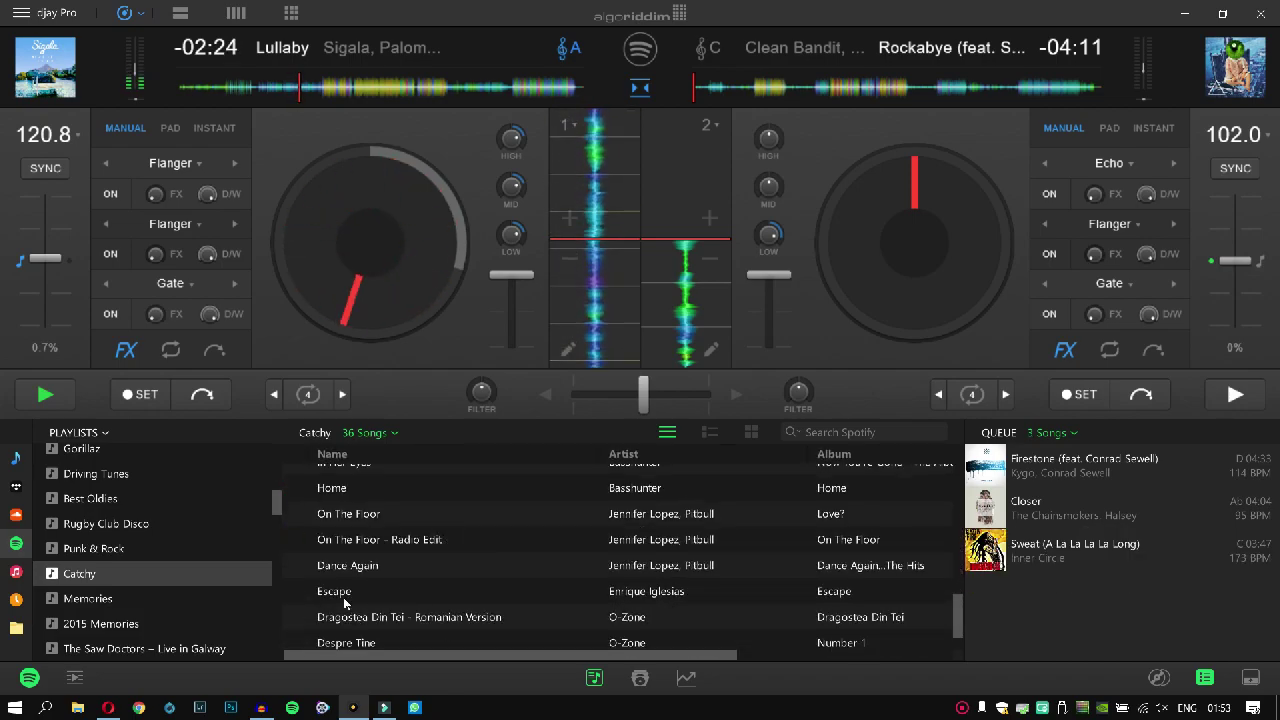
{"action": "left_click_drag", "start_coordinate": [354, 592], "coordinate": [1060, 590]}
{"action": "scroll", "coordinate": [481, 515], "scroll_direction": "down", "scroll_amount": 2}
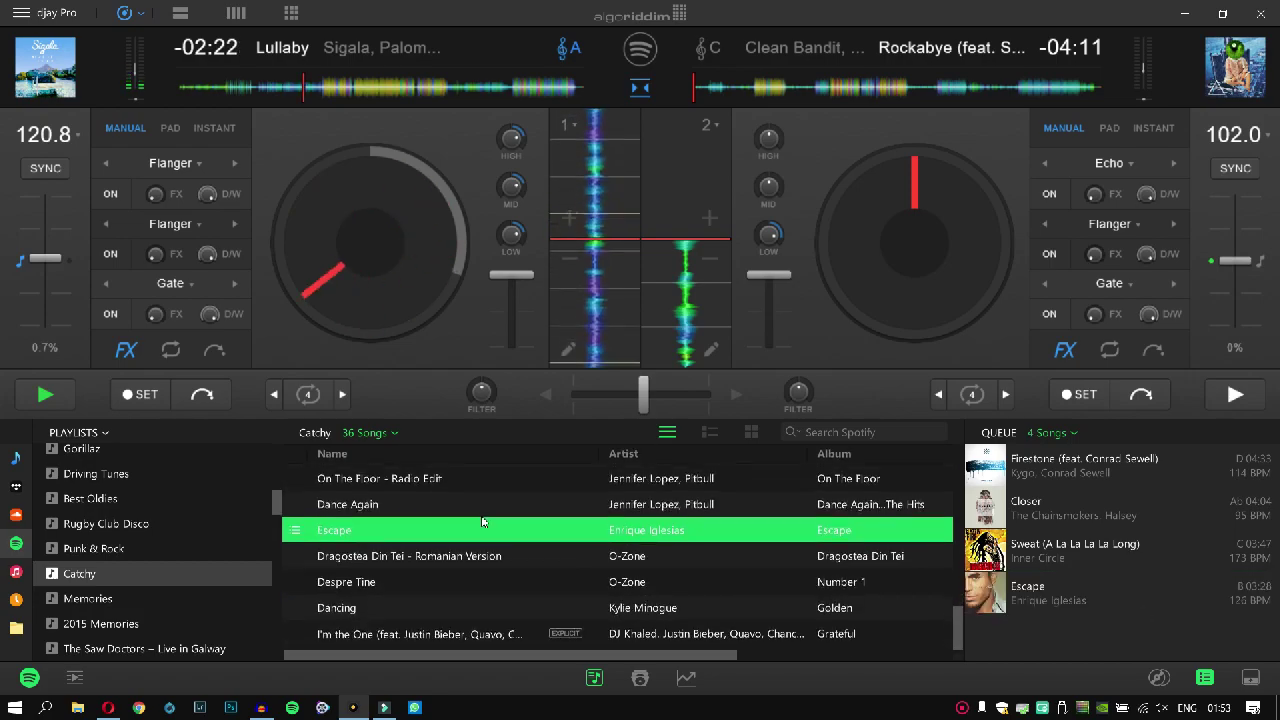
{"action": "left_click_drag", "start_coordinate": [481, 515], "coordinate": [1176, 600]}
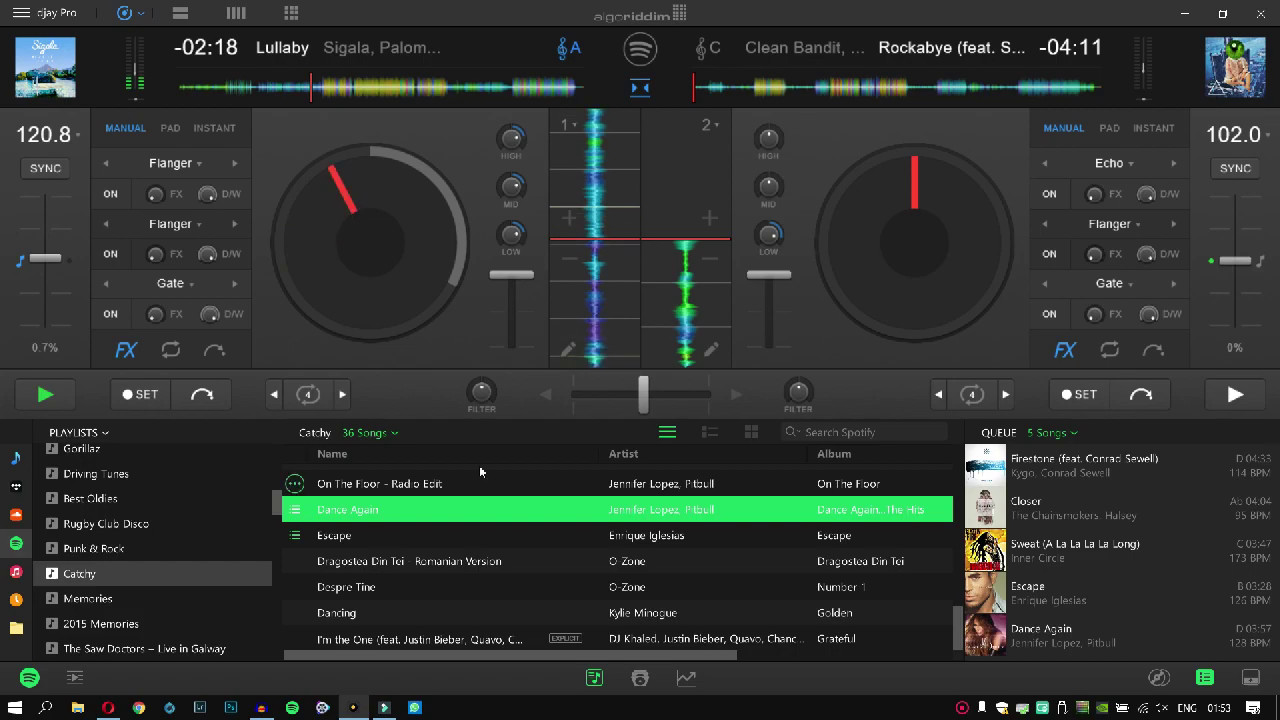
Set the Automix playlist to None and start Automix.
{"action": "left_click", "coordinate": [67, 679]}
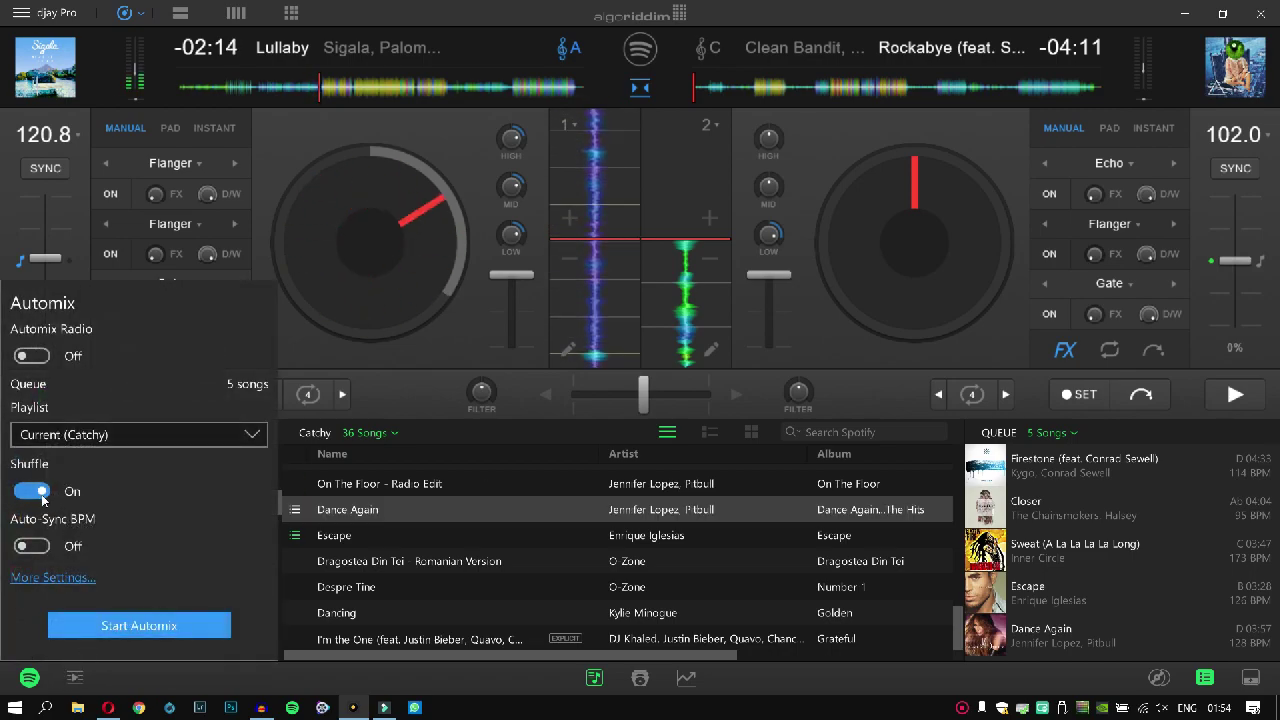
{"action": "left_click", "coordinate": [123, 439]}
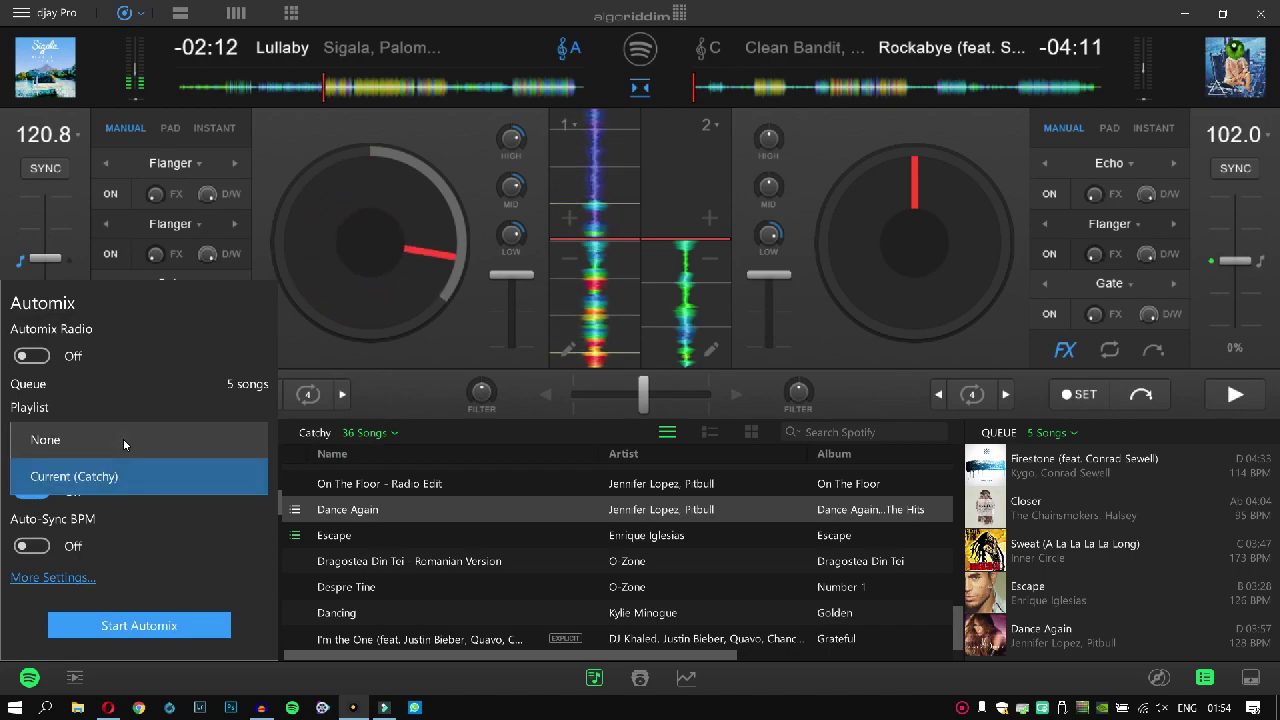
{"action": "left_click", "coordinate": [121, 441]}
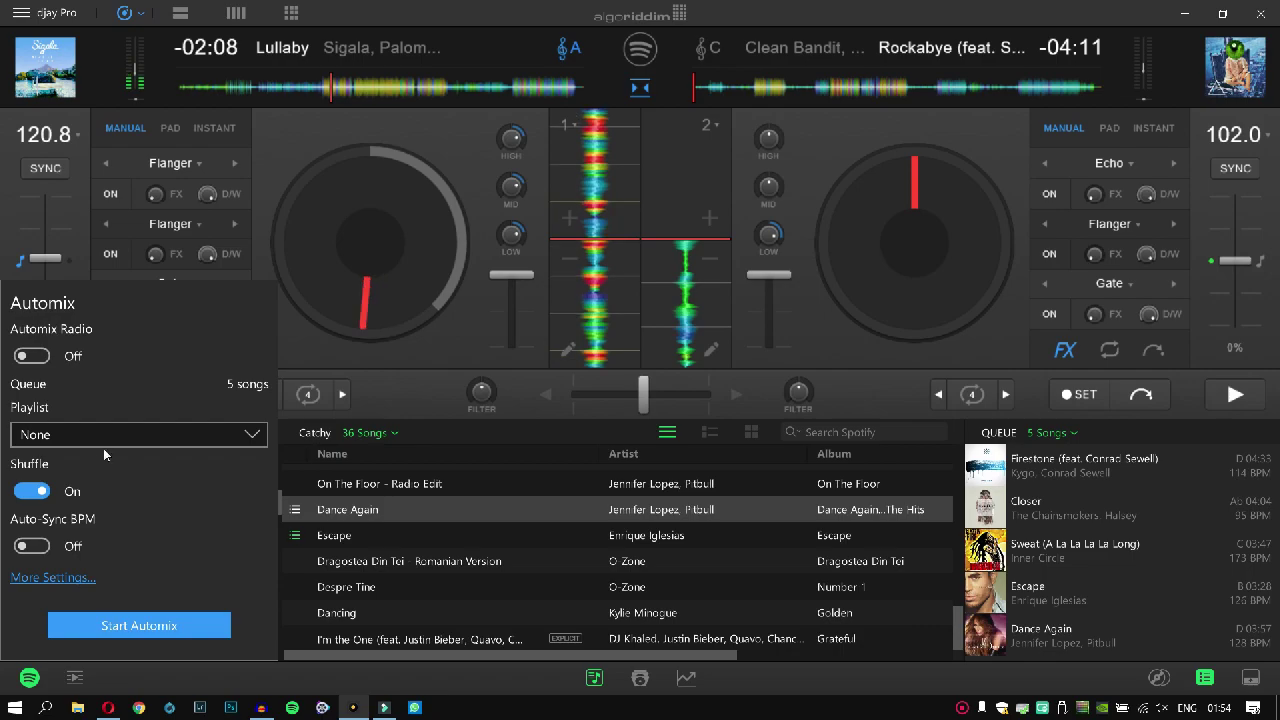
{"action": "left_click", "coordinate": [117, 626]}
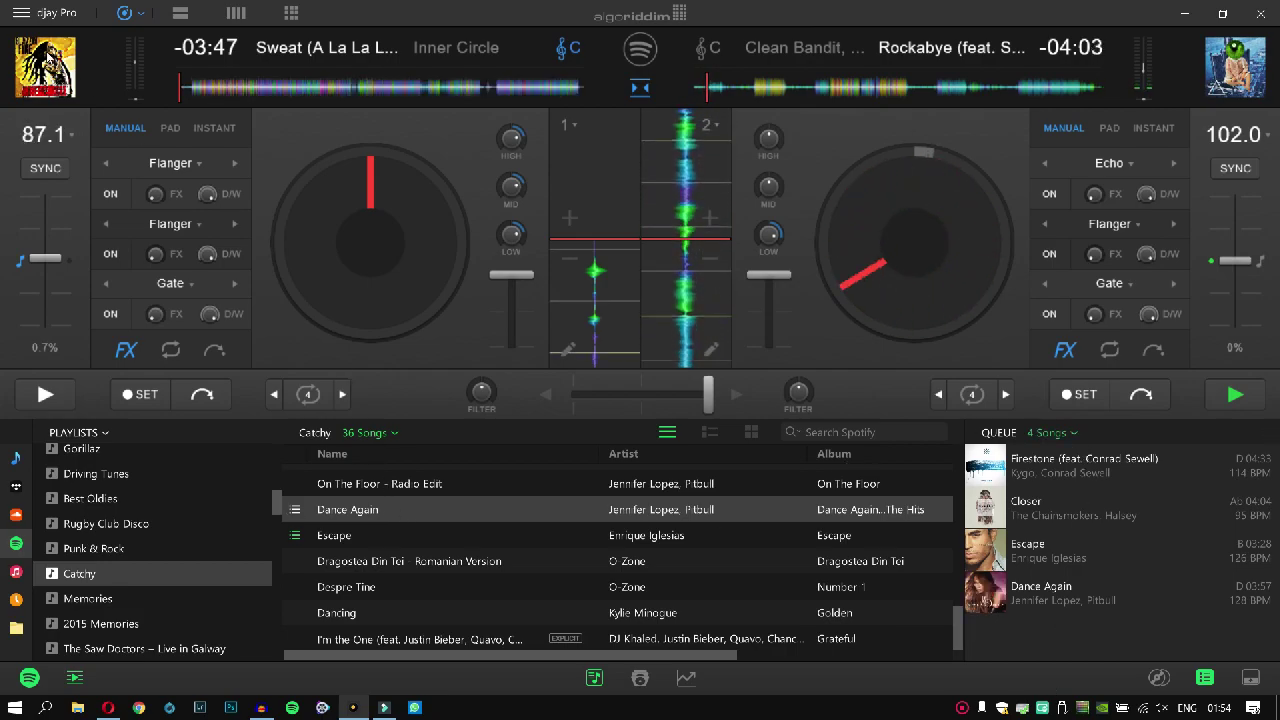
Review the general settings for song loading, deck protection, deck timing and the mixer, and close them.
{"action": "left_click", "coordinate": [20, 14]}
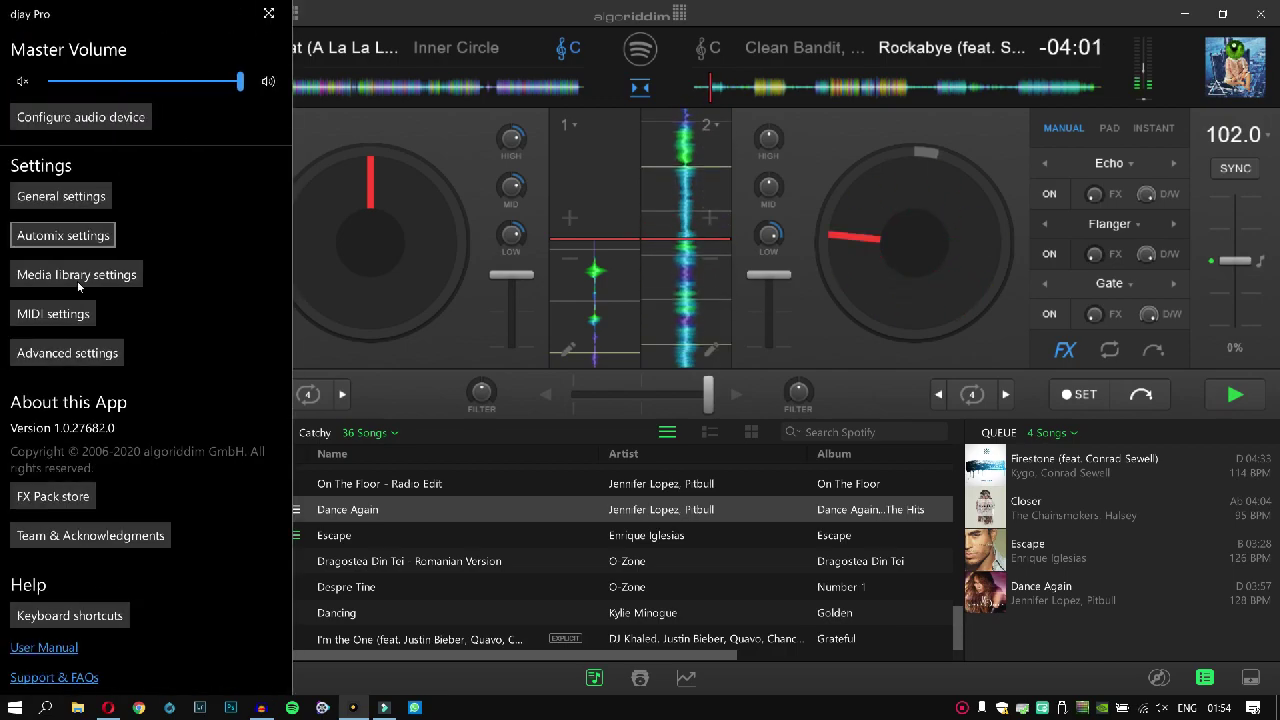
{"action": "left_click", "coordinate": [45, 195]}
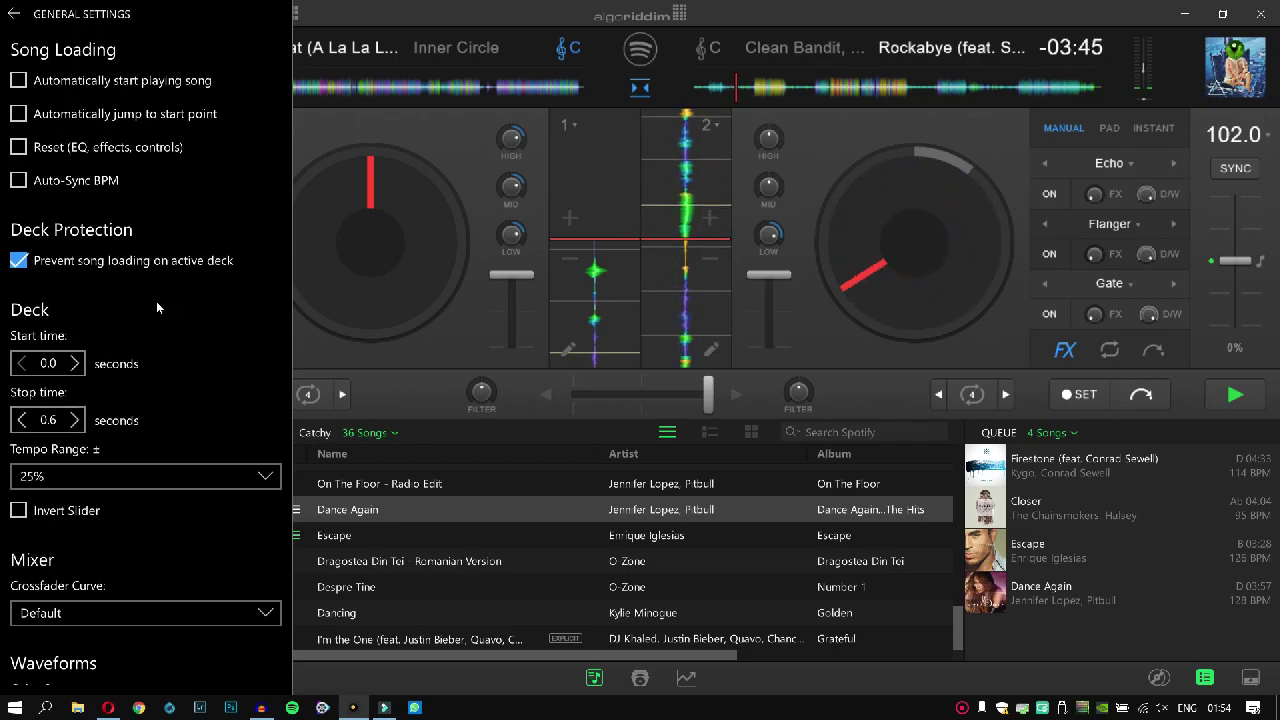
{"action": "left_click", "coordinate": [409, 401]}
Try to load Despre Tine by O-Zone onto deck 2 while it is playing.
{"action": "left_click", "coordinate": [341, 592]}
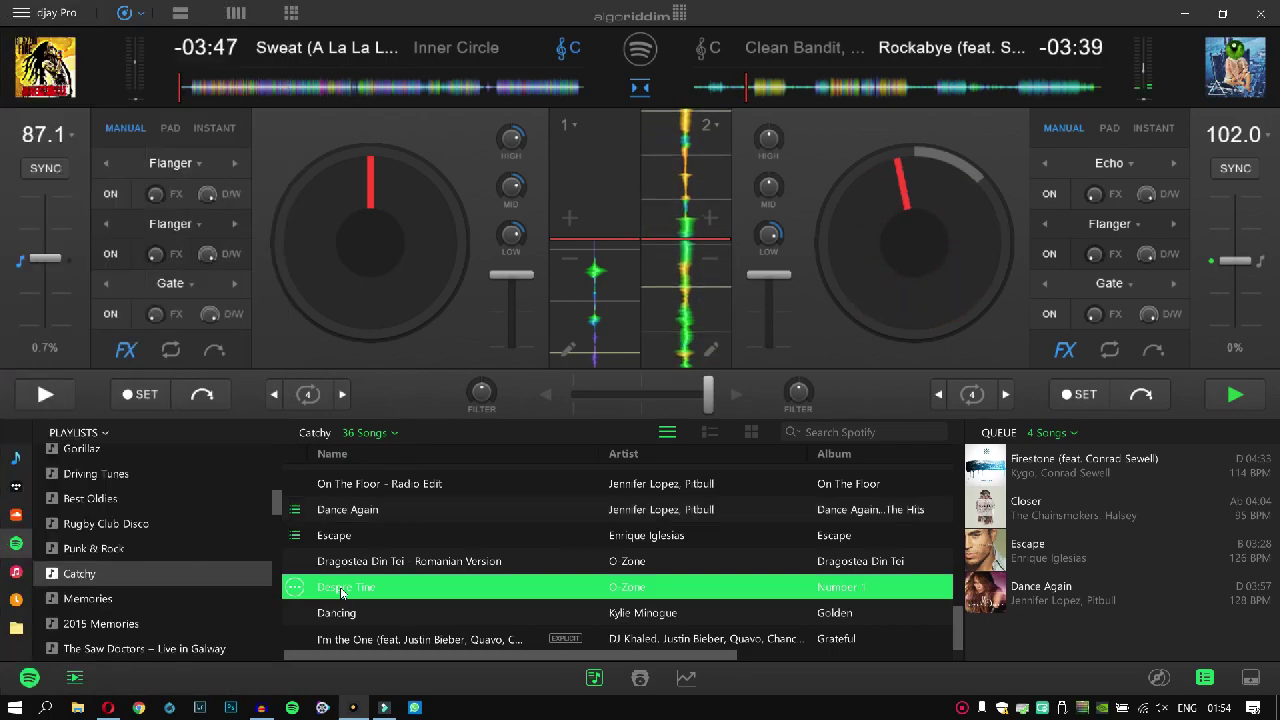
{"action": "left_click_drag", "start_coordinate": [694, 415], "coordinate": [919, 273]}
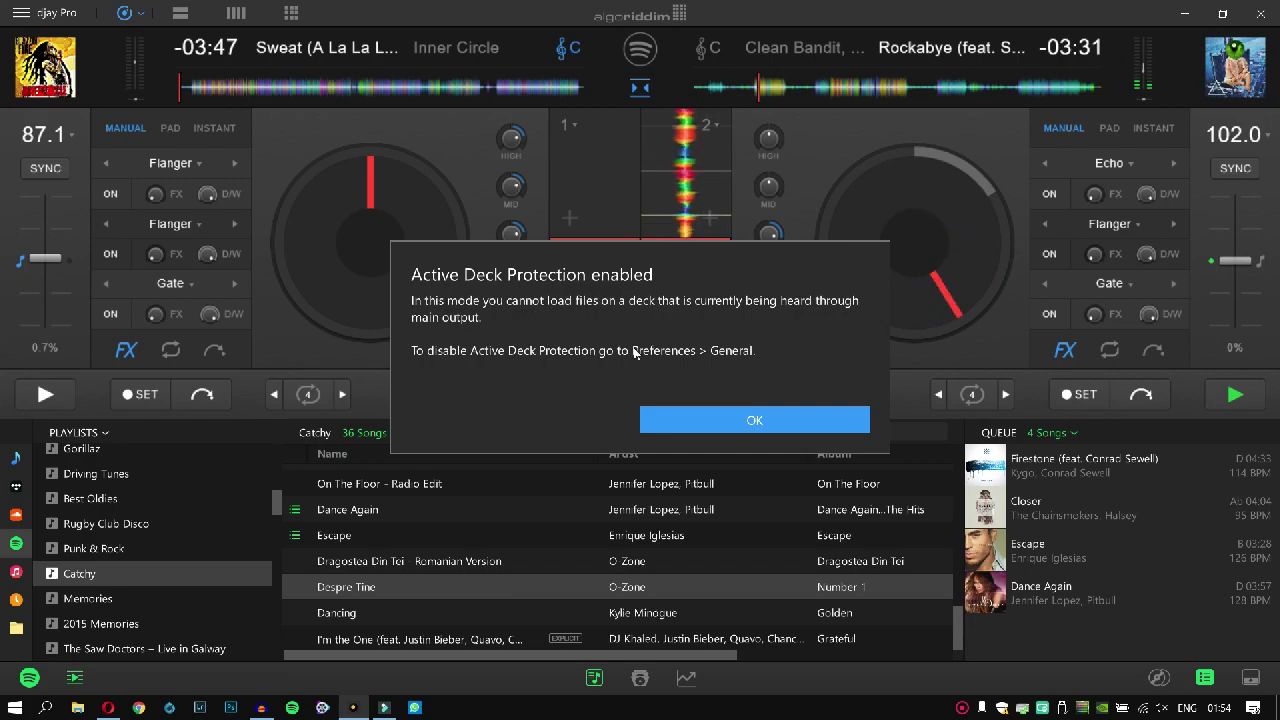
{"action": "left_click", "coordinate": [708, 418]}
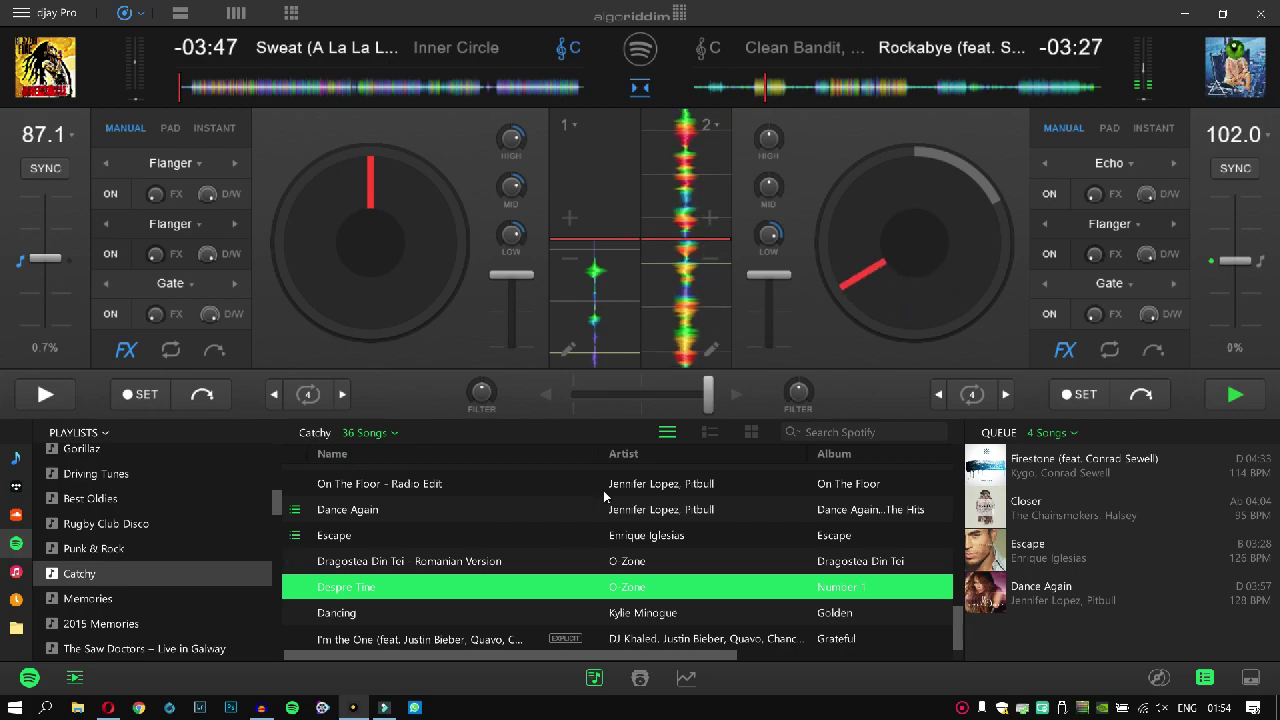
Center the crossfader and move it fully over to deck 1.
{"action": "left_click", "coordinate": [639, 398]}
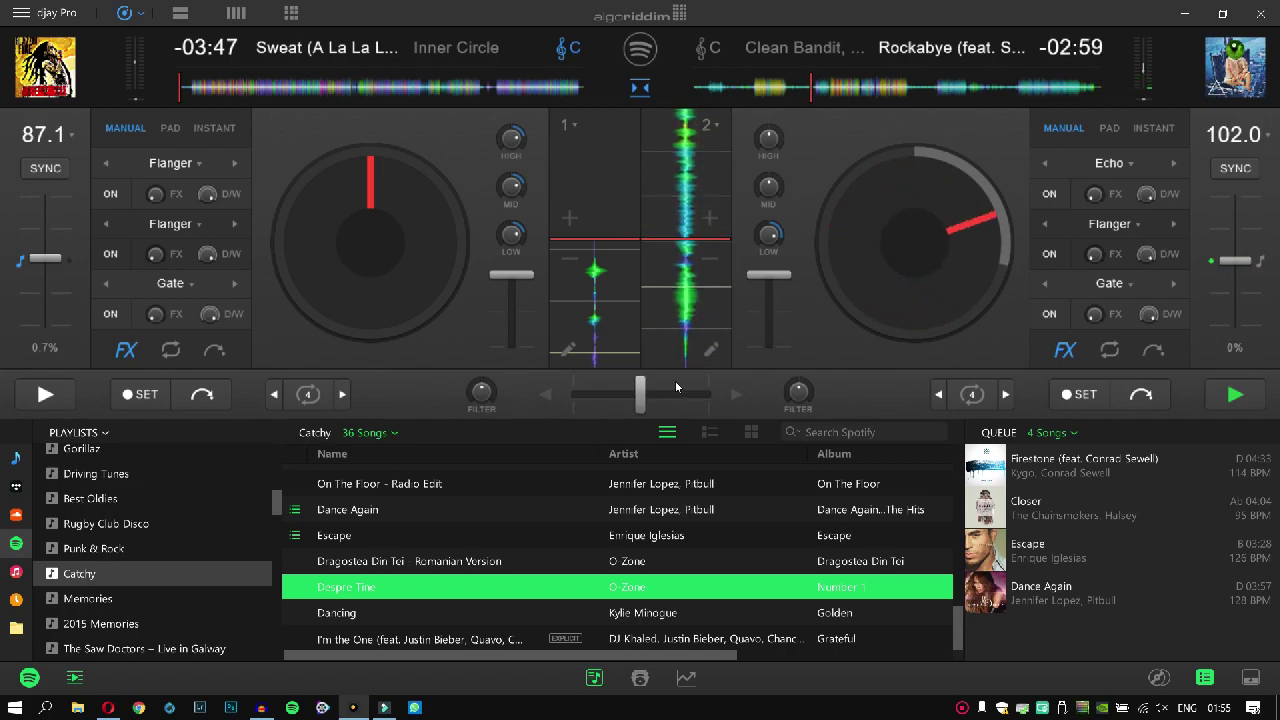
{"action": "left_click_drag", "start_coordinate": [640, 395], "coordinate": [573, 396]}
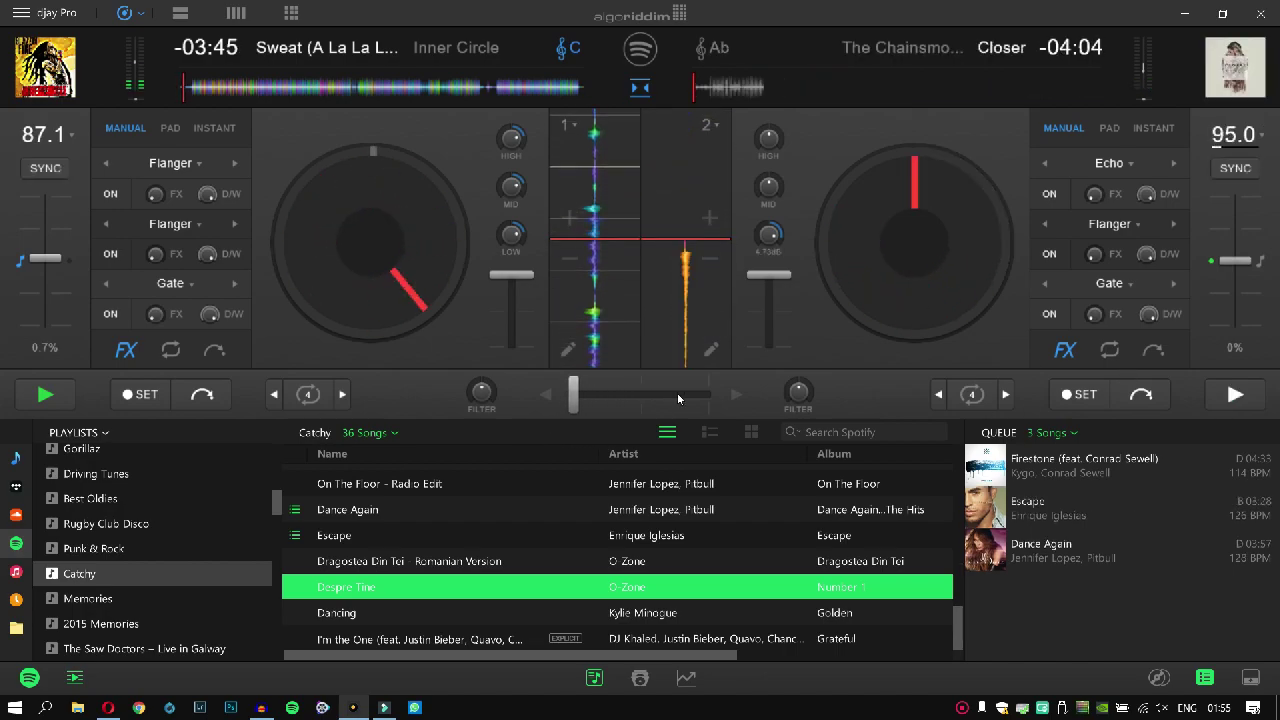
Move the crossfader fully over to deck 2.
{"action": "left_click_drag", "start_coordinate": [1145, 518], "coordinate": [662, 425]}
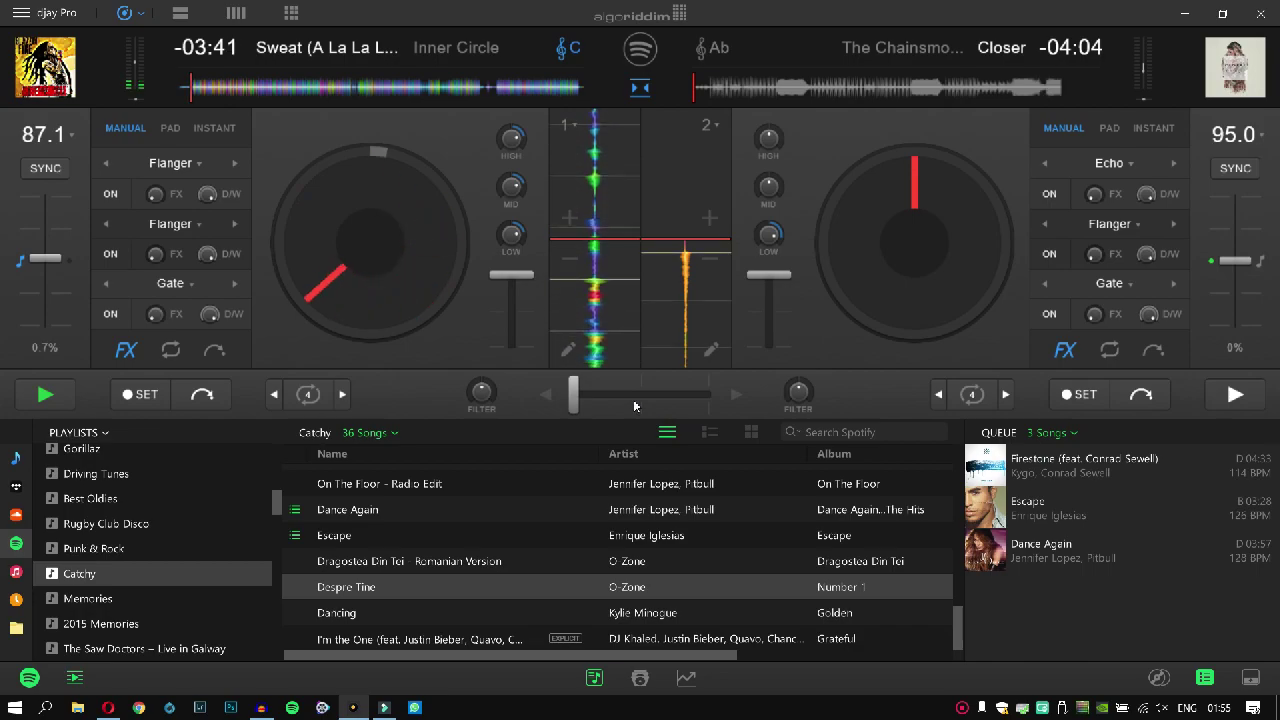
{"action": "left_click_drag", "start_coordinate": [634, 405], "coordinate": [708, 394]}
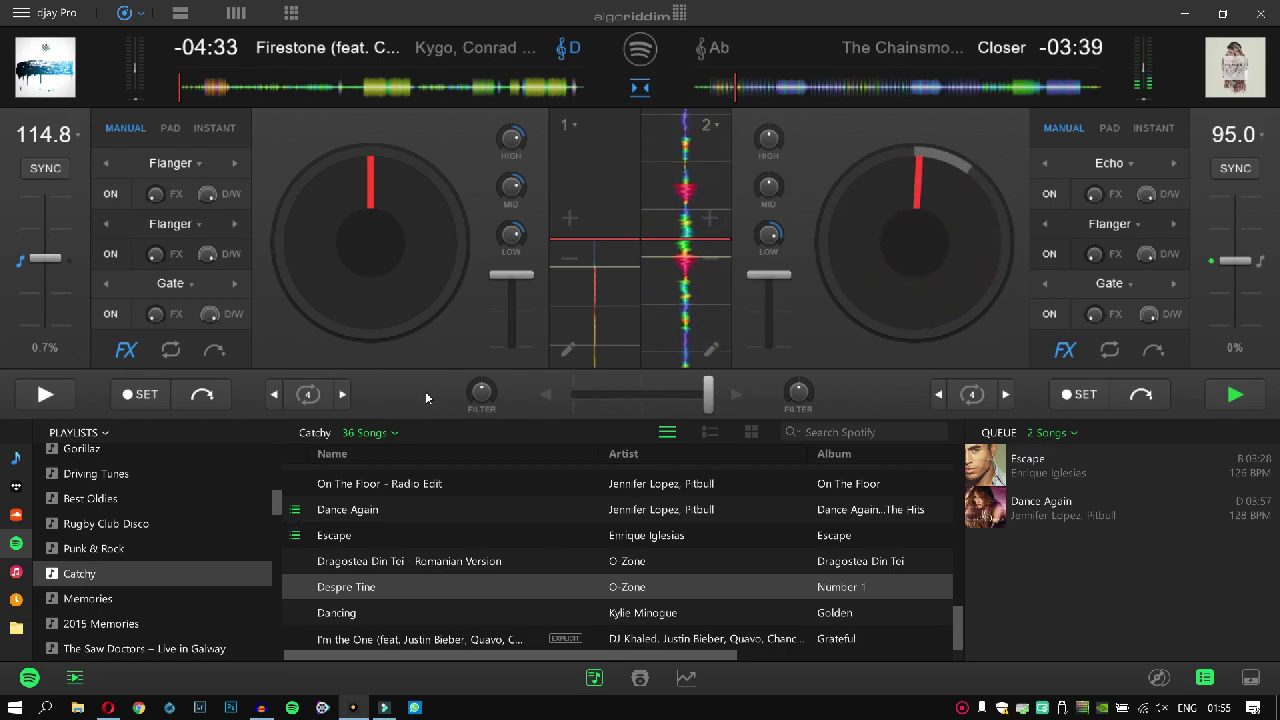
Compare the TIDAL, SoundCloud and Spotify music sources, browsing SoundCloud's House & Tech House songs and Spotify's Catchy playlist, and end on SoundCloud.
{"action": "left_click", "coordinate": [16, 487]}
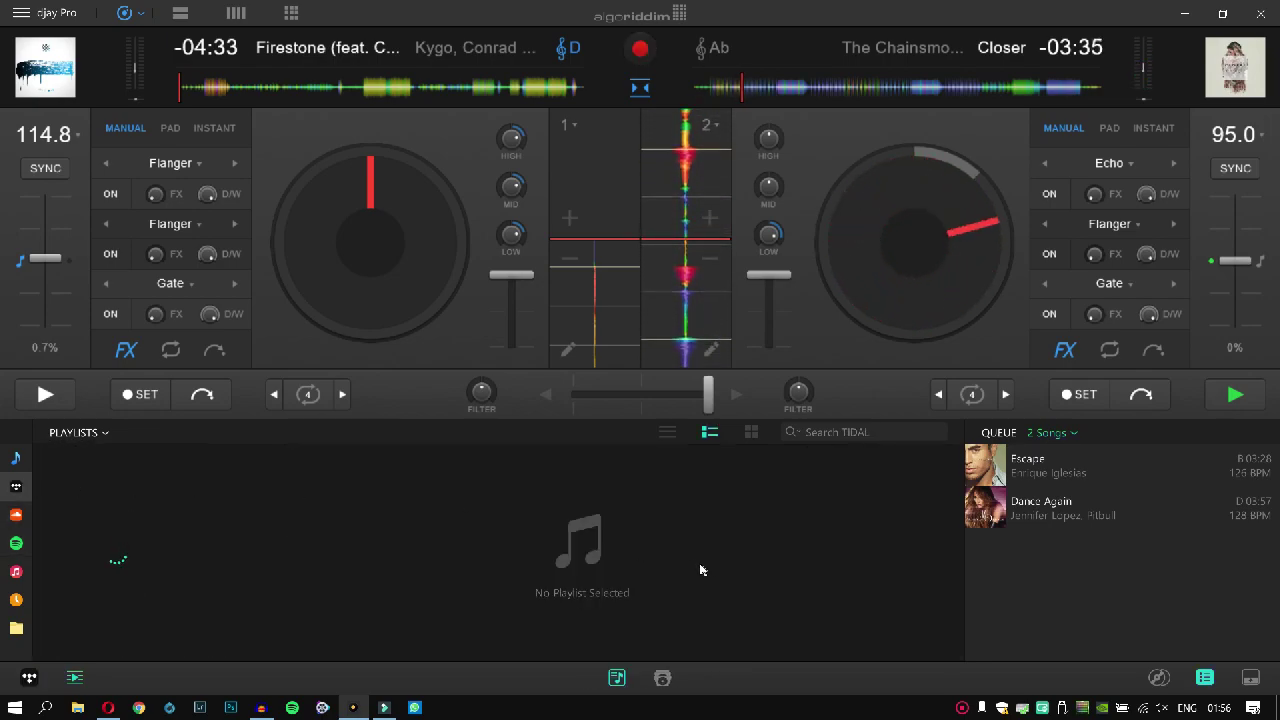
{"action": "left_click", "coordinate": [15, 515]}
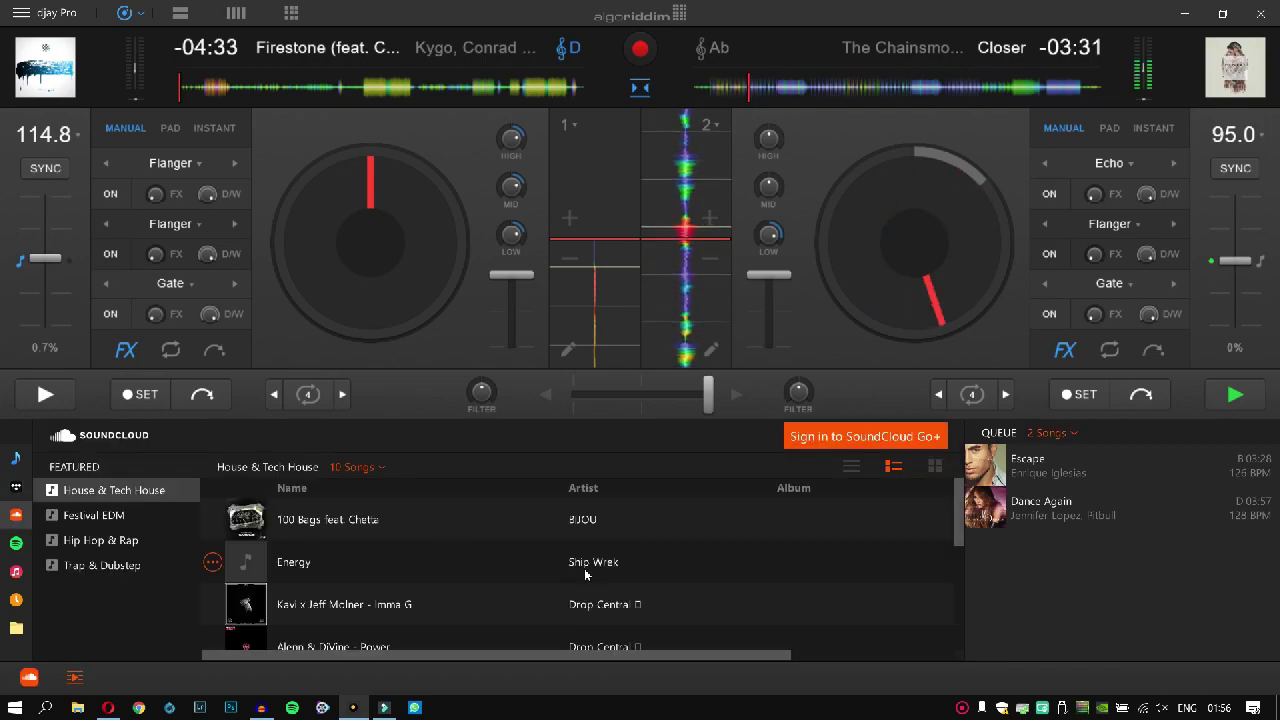
{"action": "scroll", "coordinate": [424, 543], "scroll_direction": "down", "scroll_amount": 5}
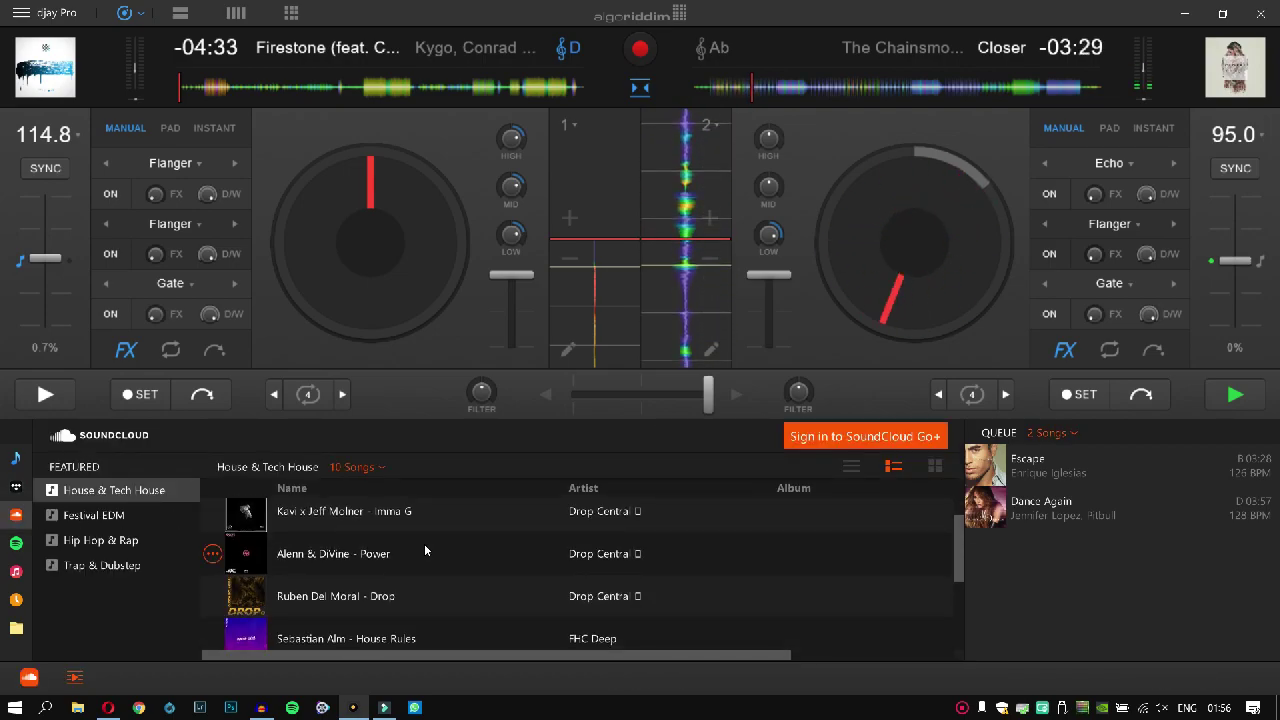
{"action": "scroll", "coordinate": [424, 543], "scroll_direction": "up", "scroll_amount": 6}
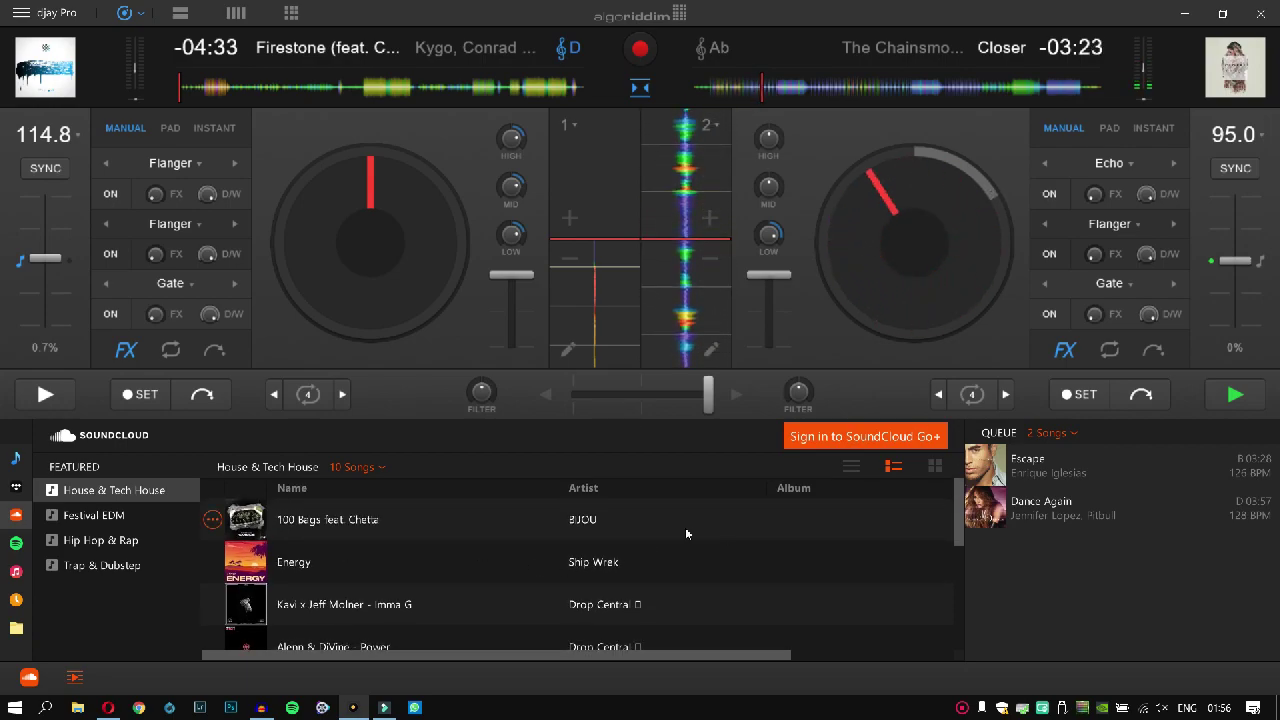
{"action": "left_click", "coordinate": [17, 545]}
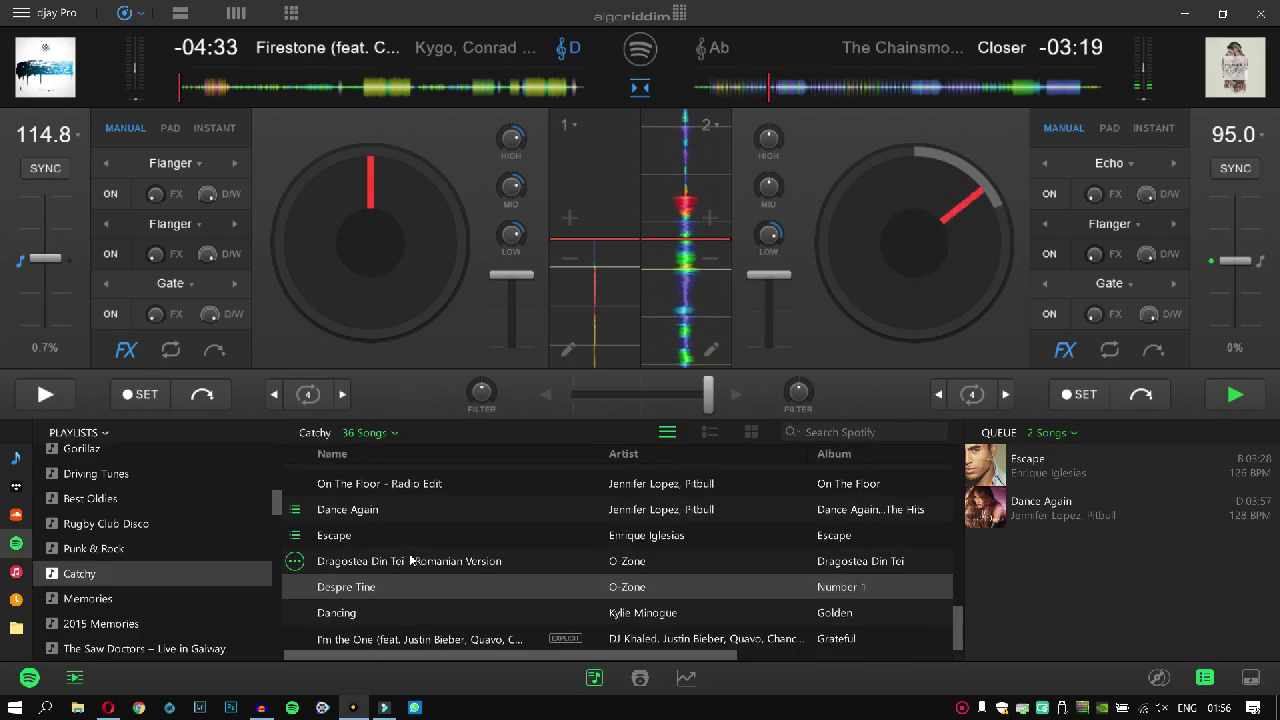
{"action": "scroll", "coordinate": [410, 561], "scroll_direction": "up", "scroll_amount": 2}
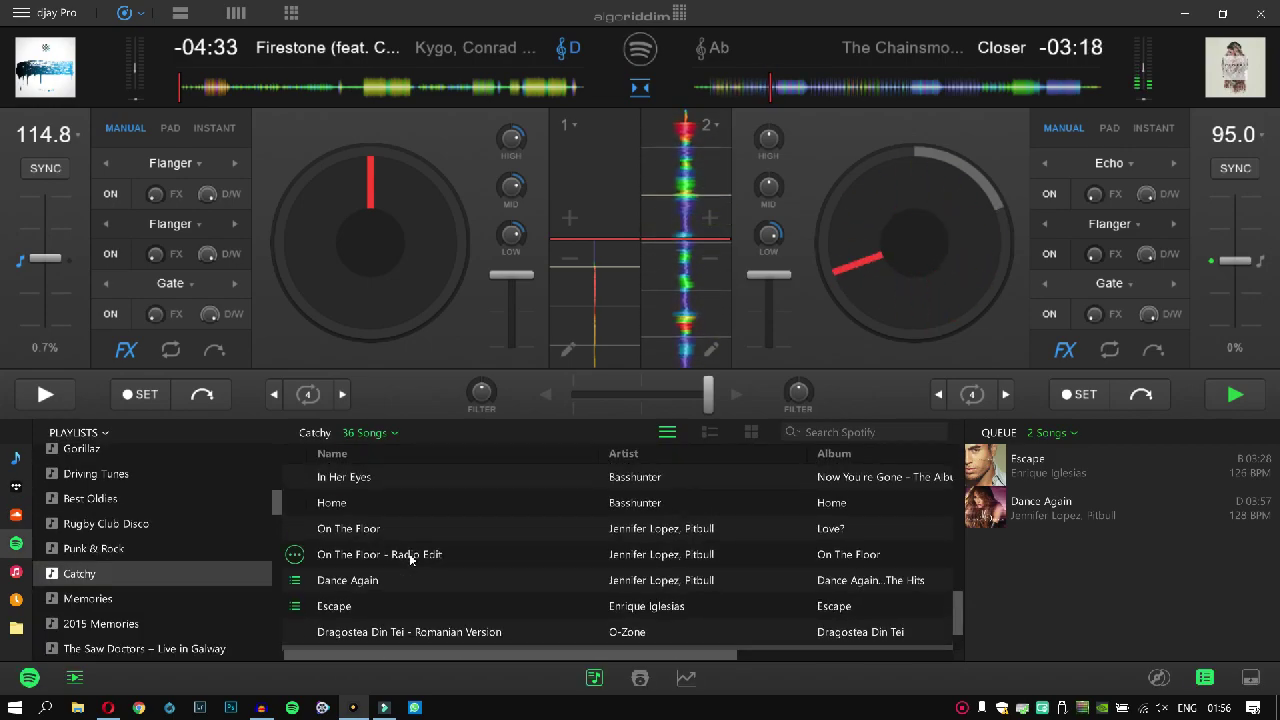
{"action": "left_click", "coordinate": [17, 517]}
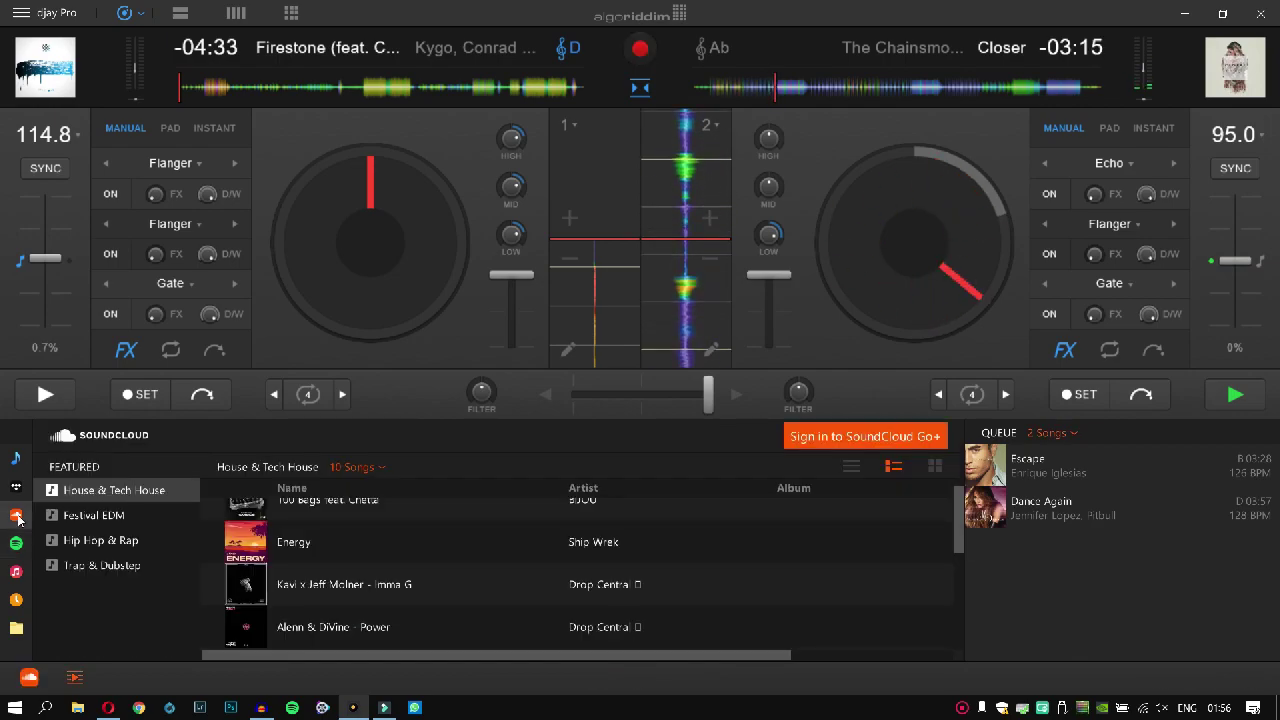